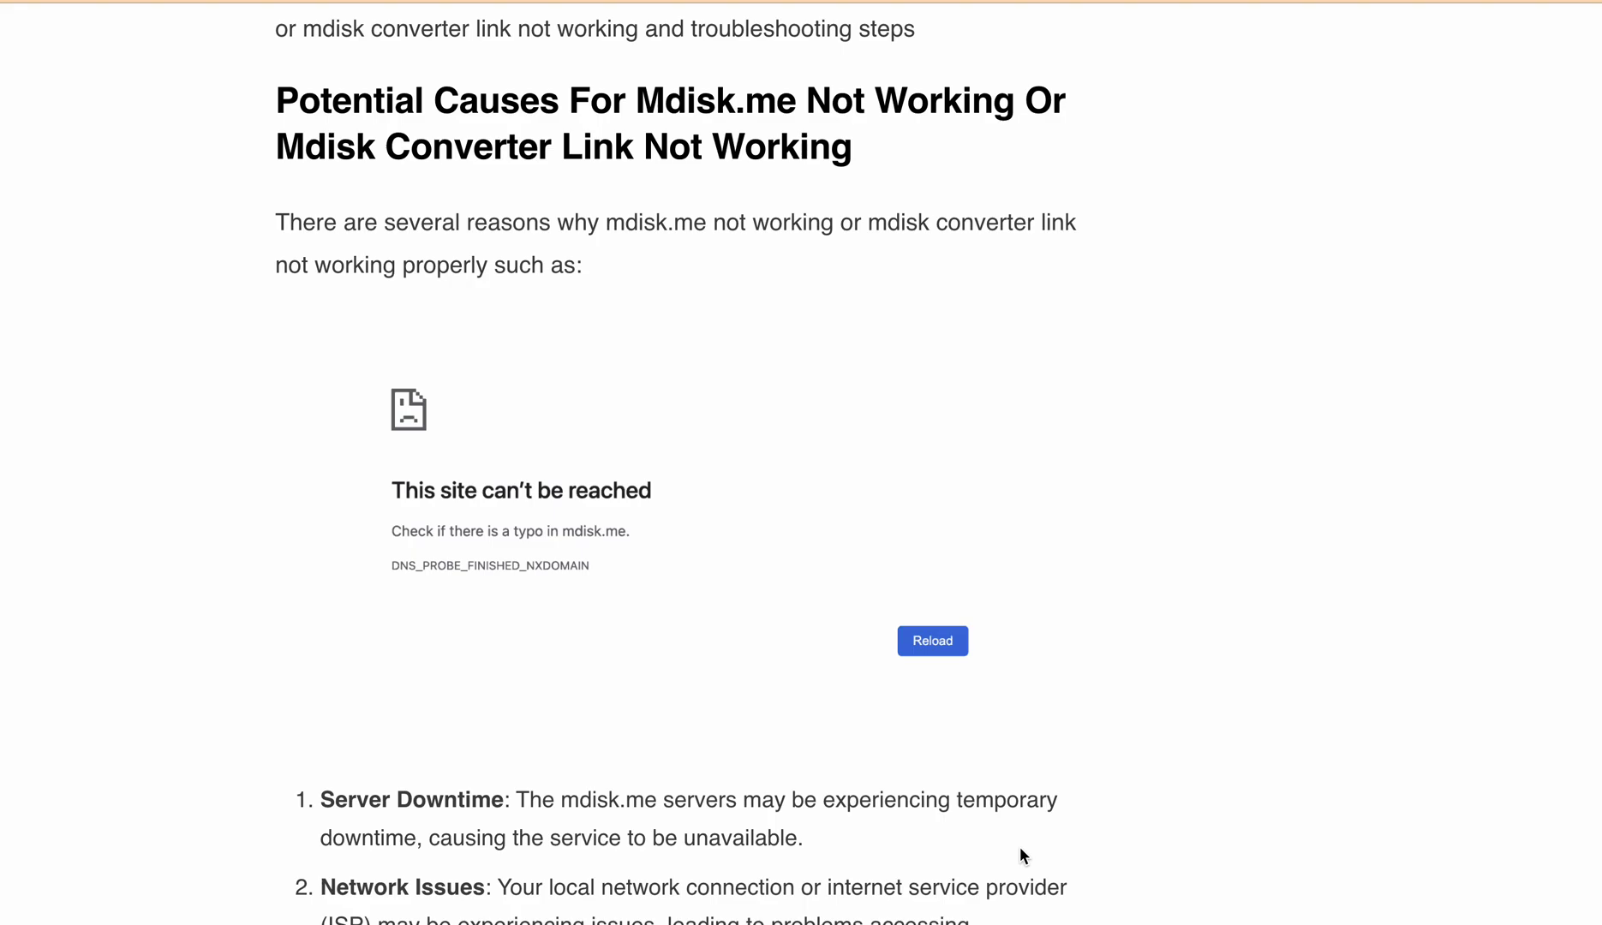
scroll(1021, 850, "down", 7)
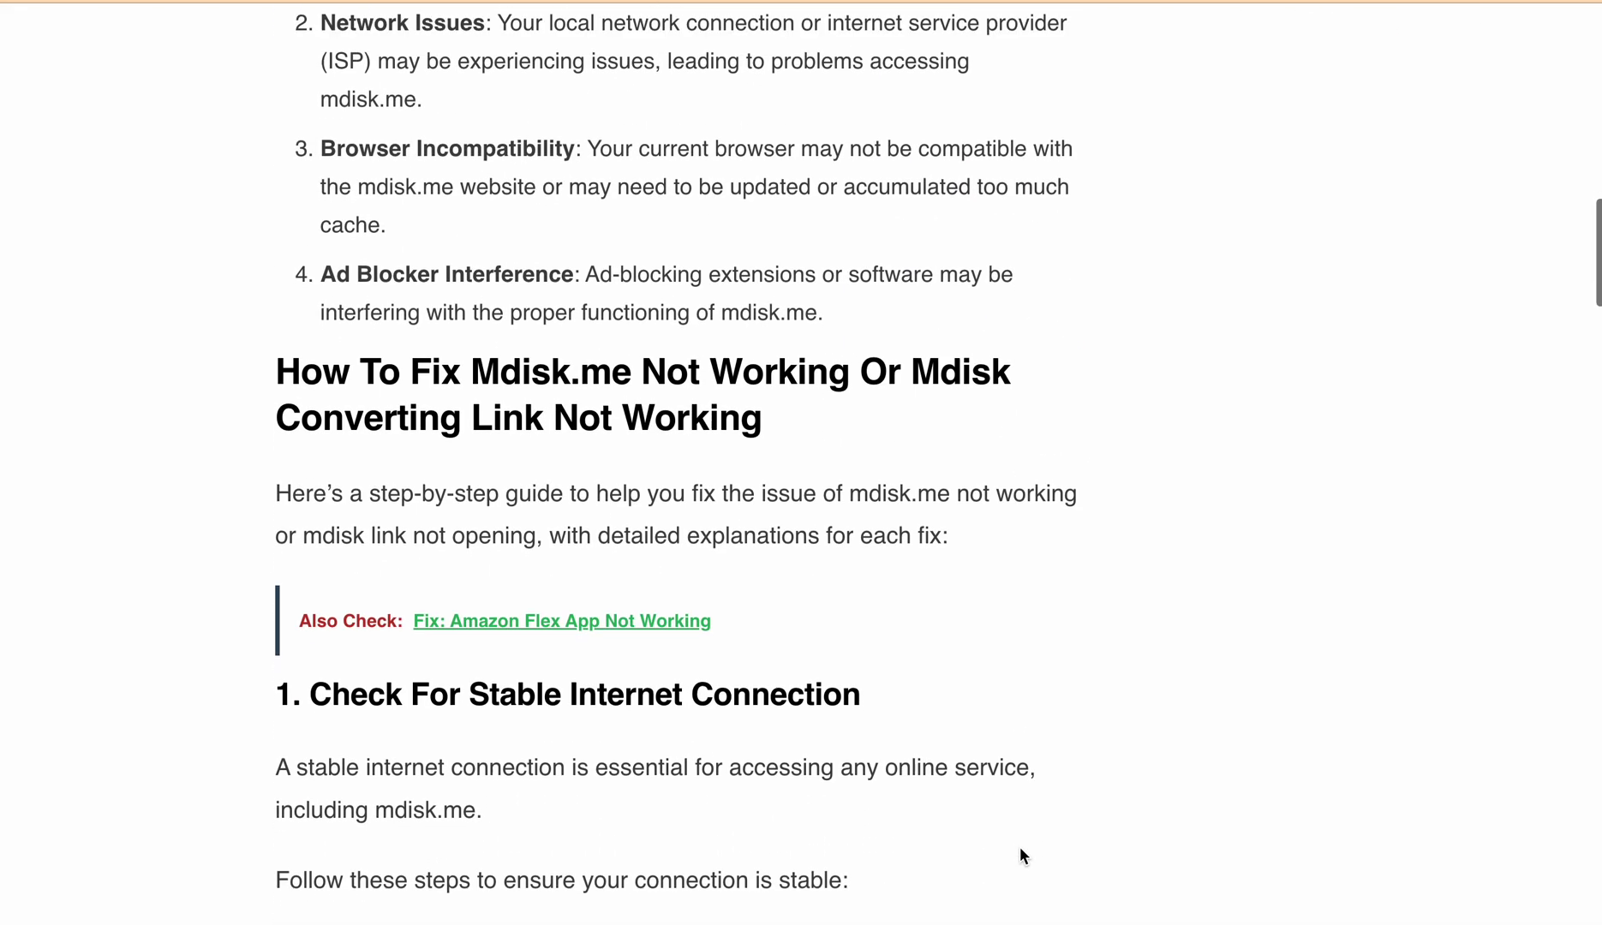
scroll(1021, 857, "down", 2)
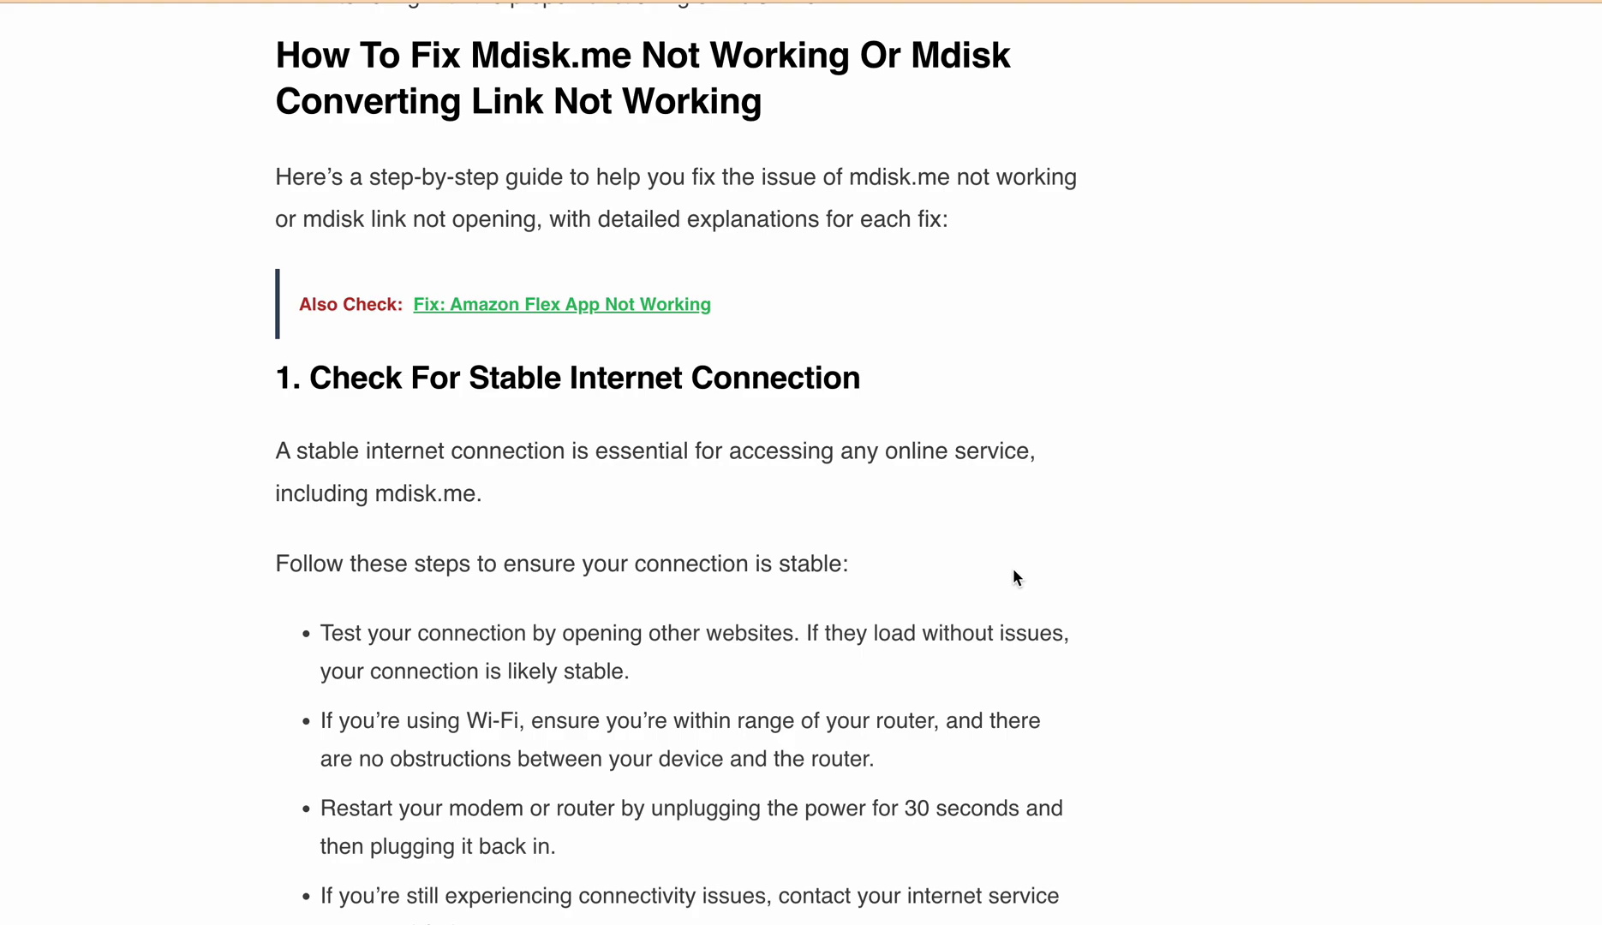
scroll(1014, 571, "down", 1)
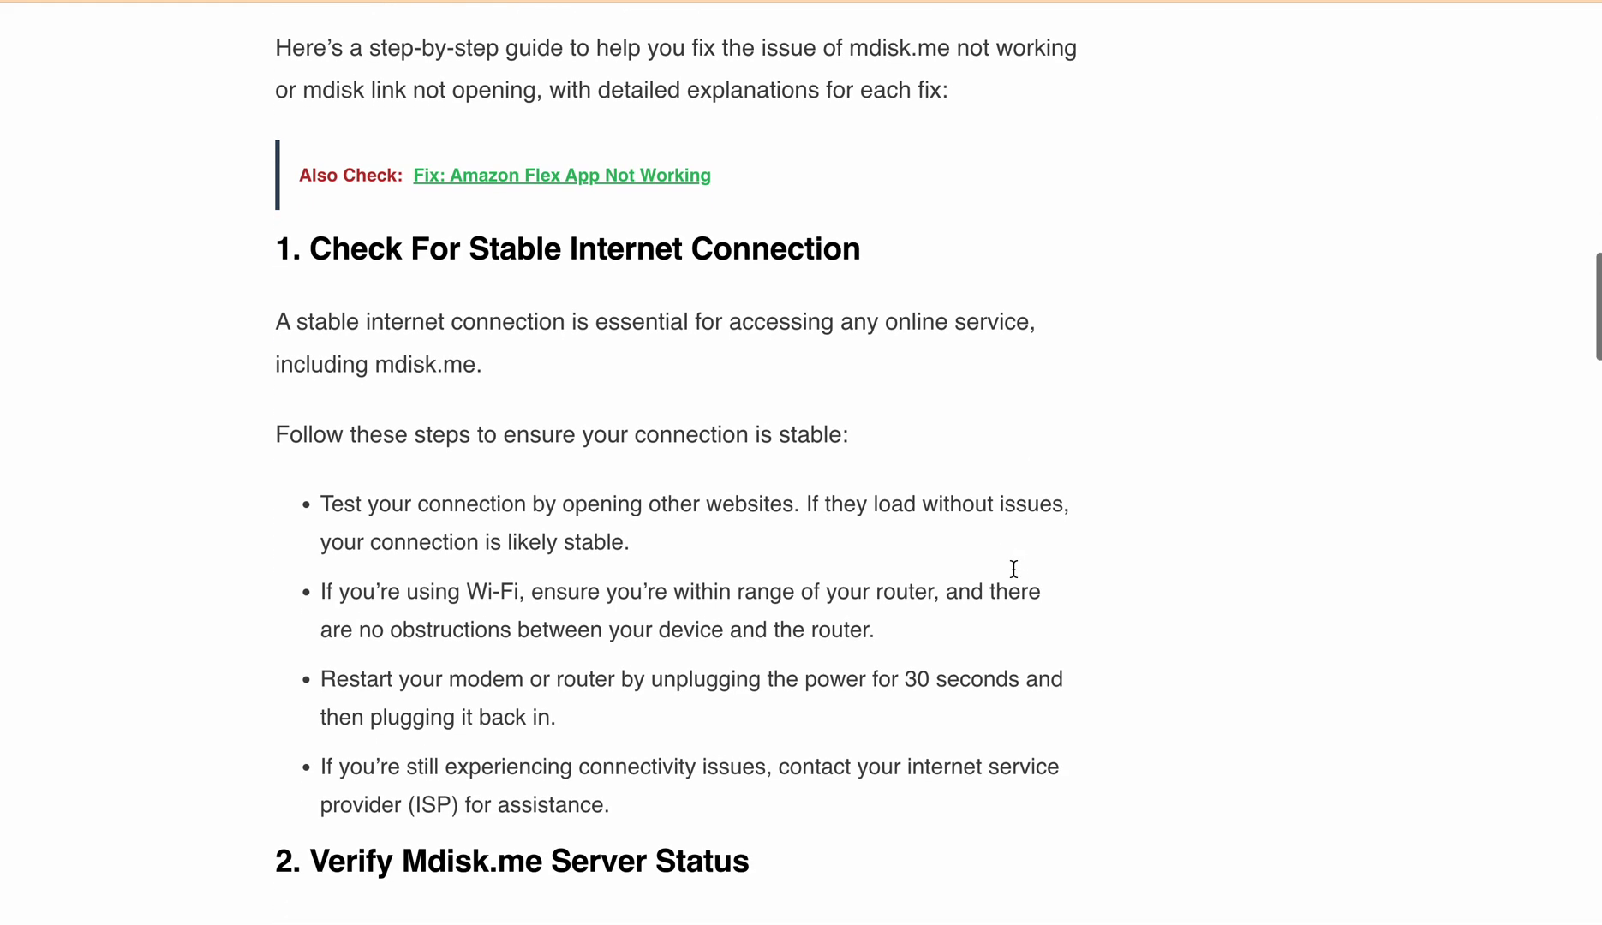
scroll(1014, 572, "down", 1)
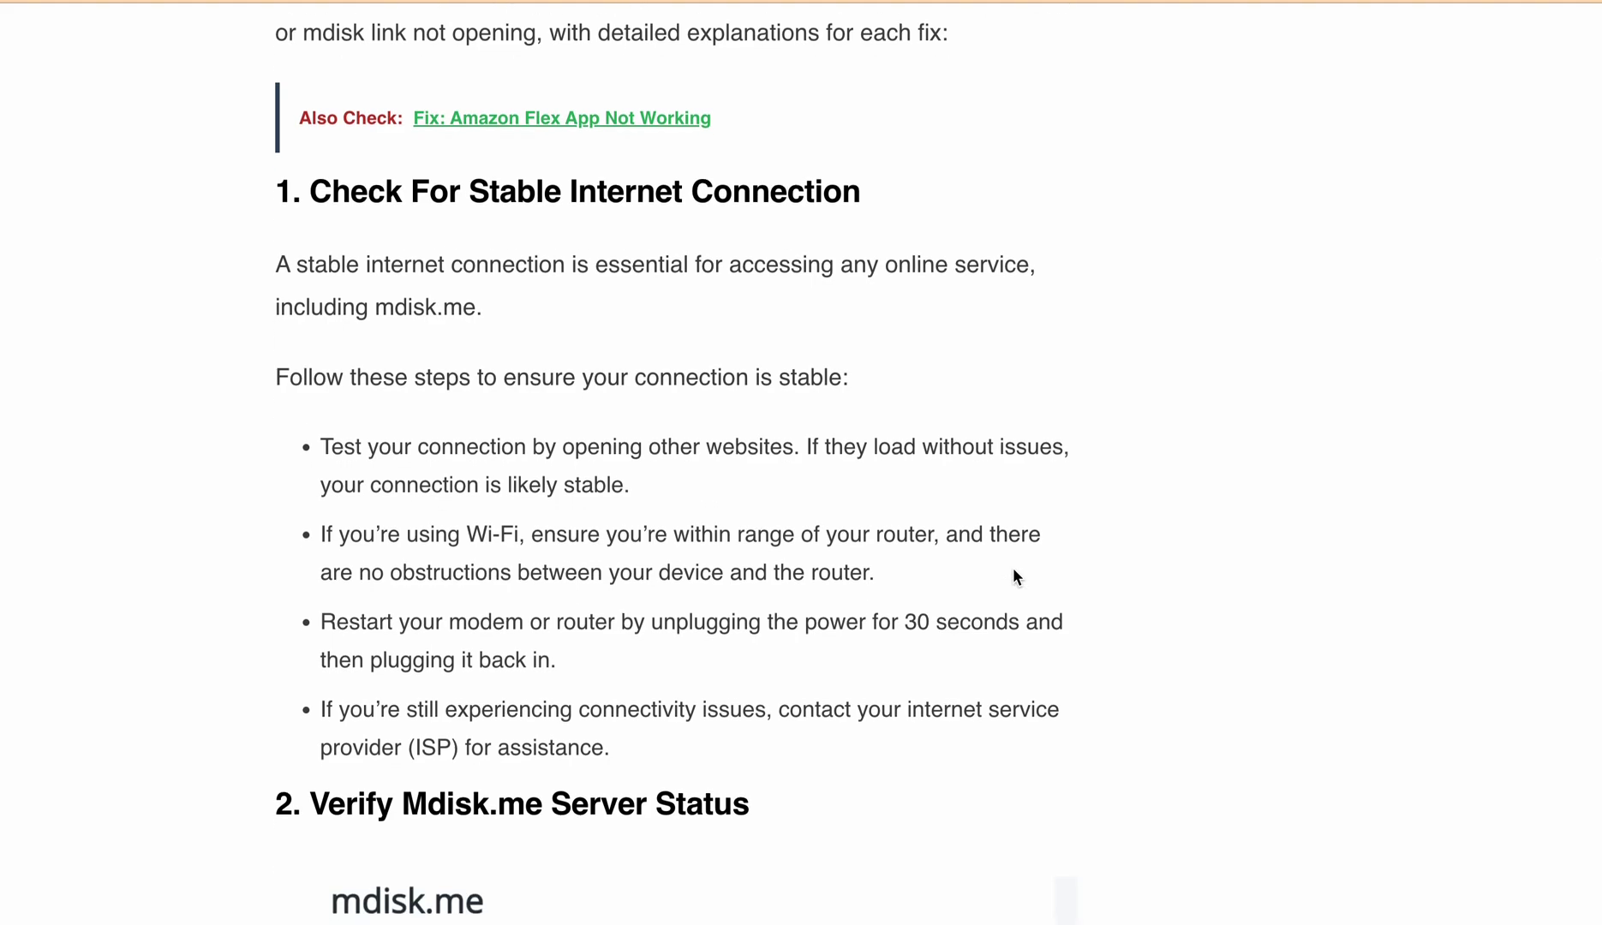
scroll(1013, 566, "down", 1)
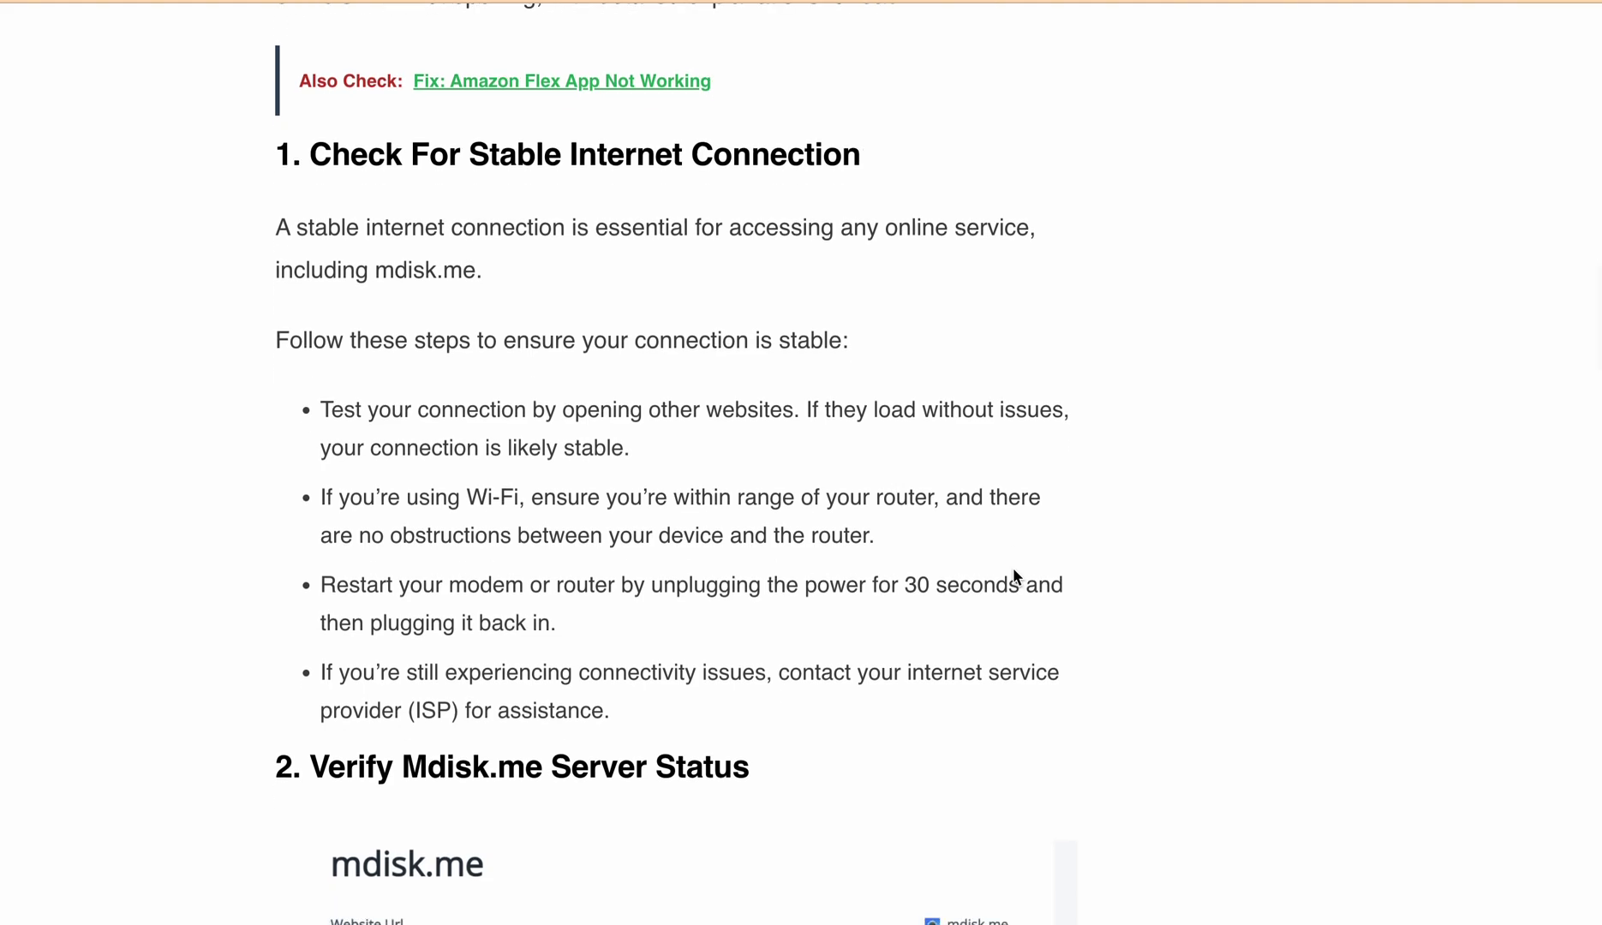
scroll(1013, 575, "down", 1)
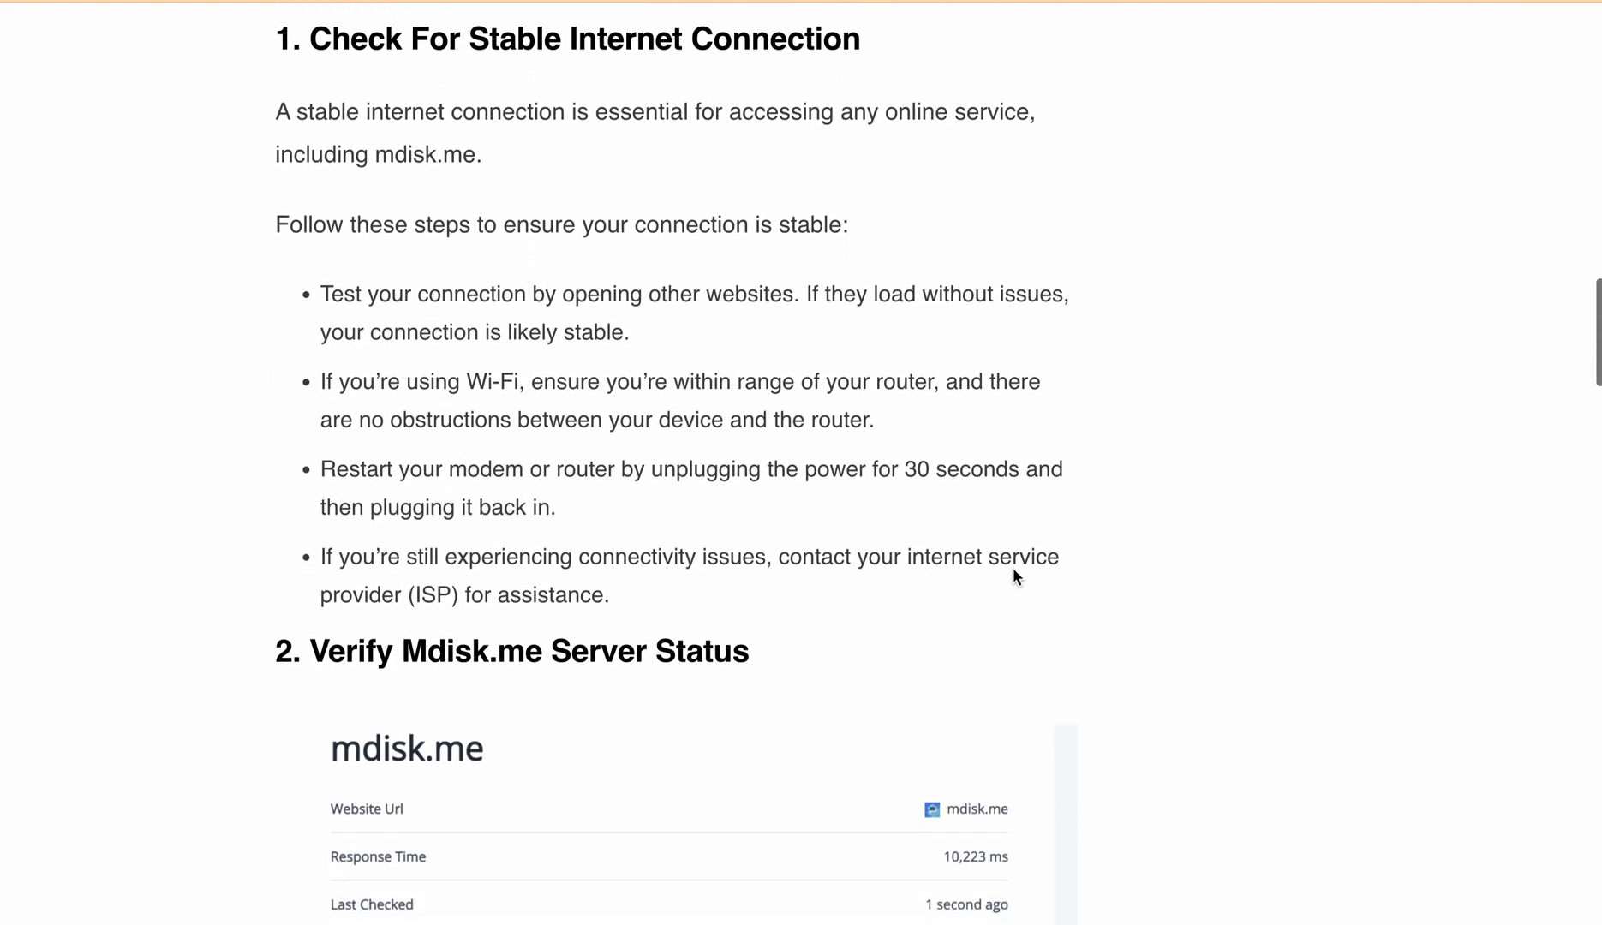
scroll(1012, 575, "down", 1)
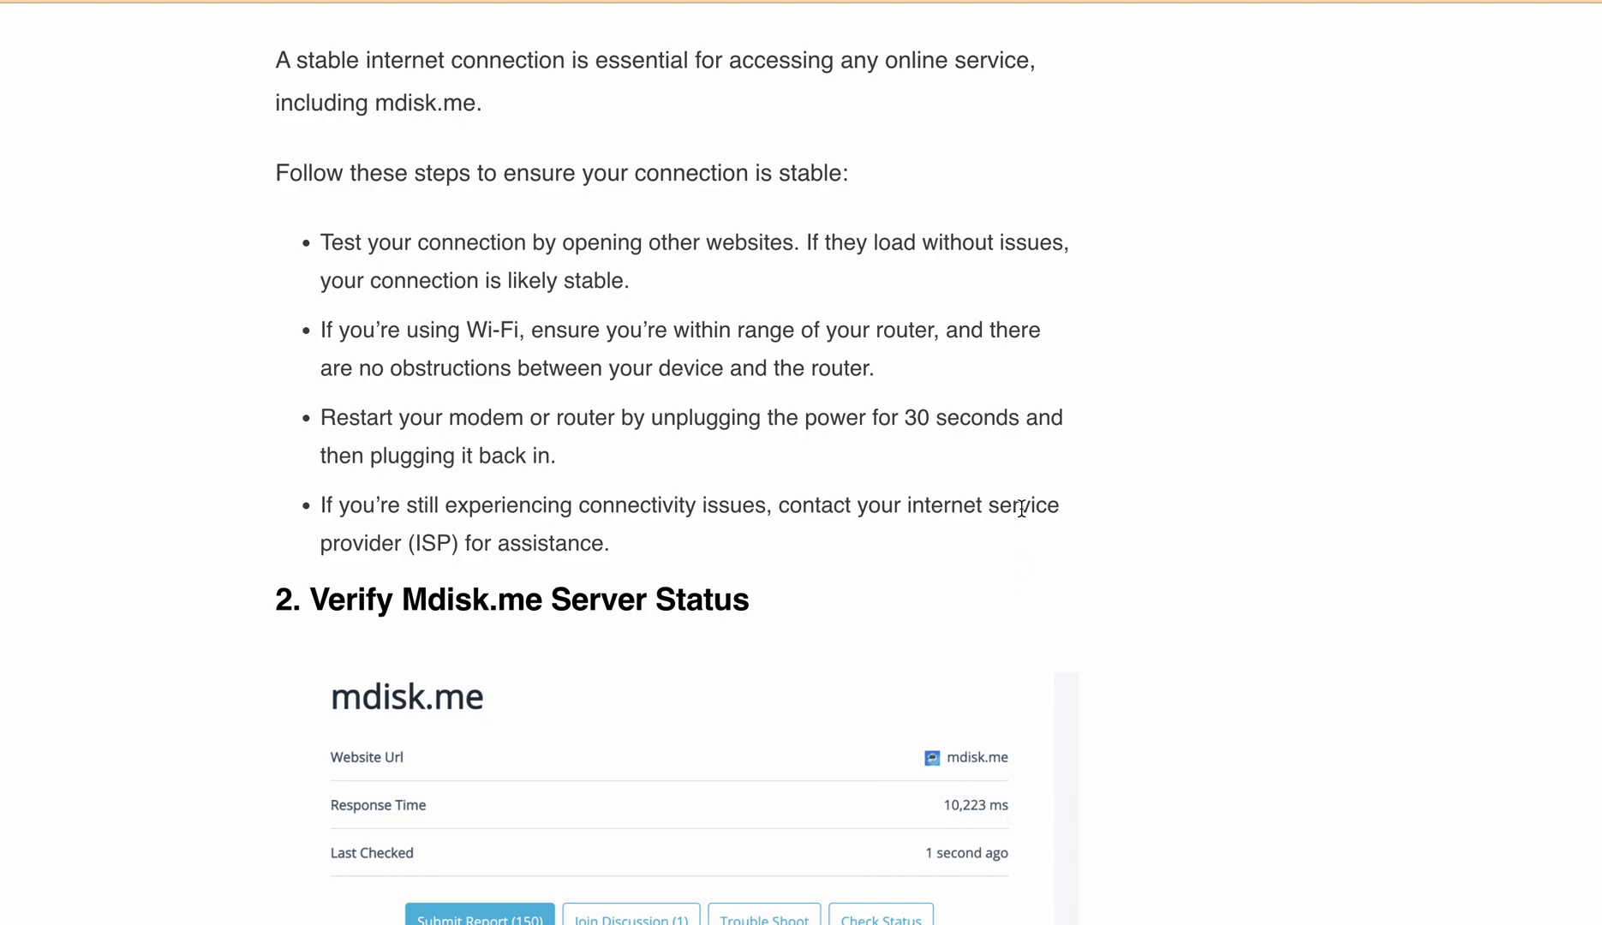
scroll(946, 572, "down", 1)
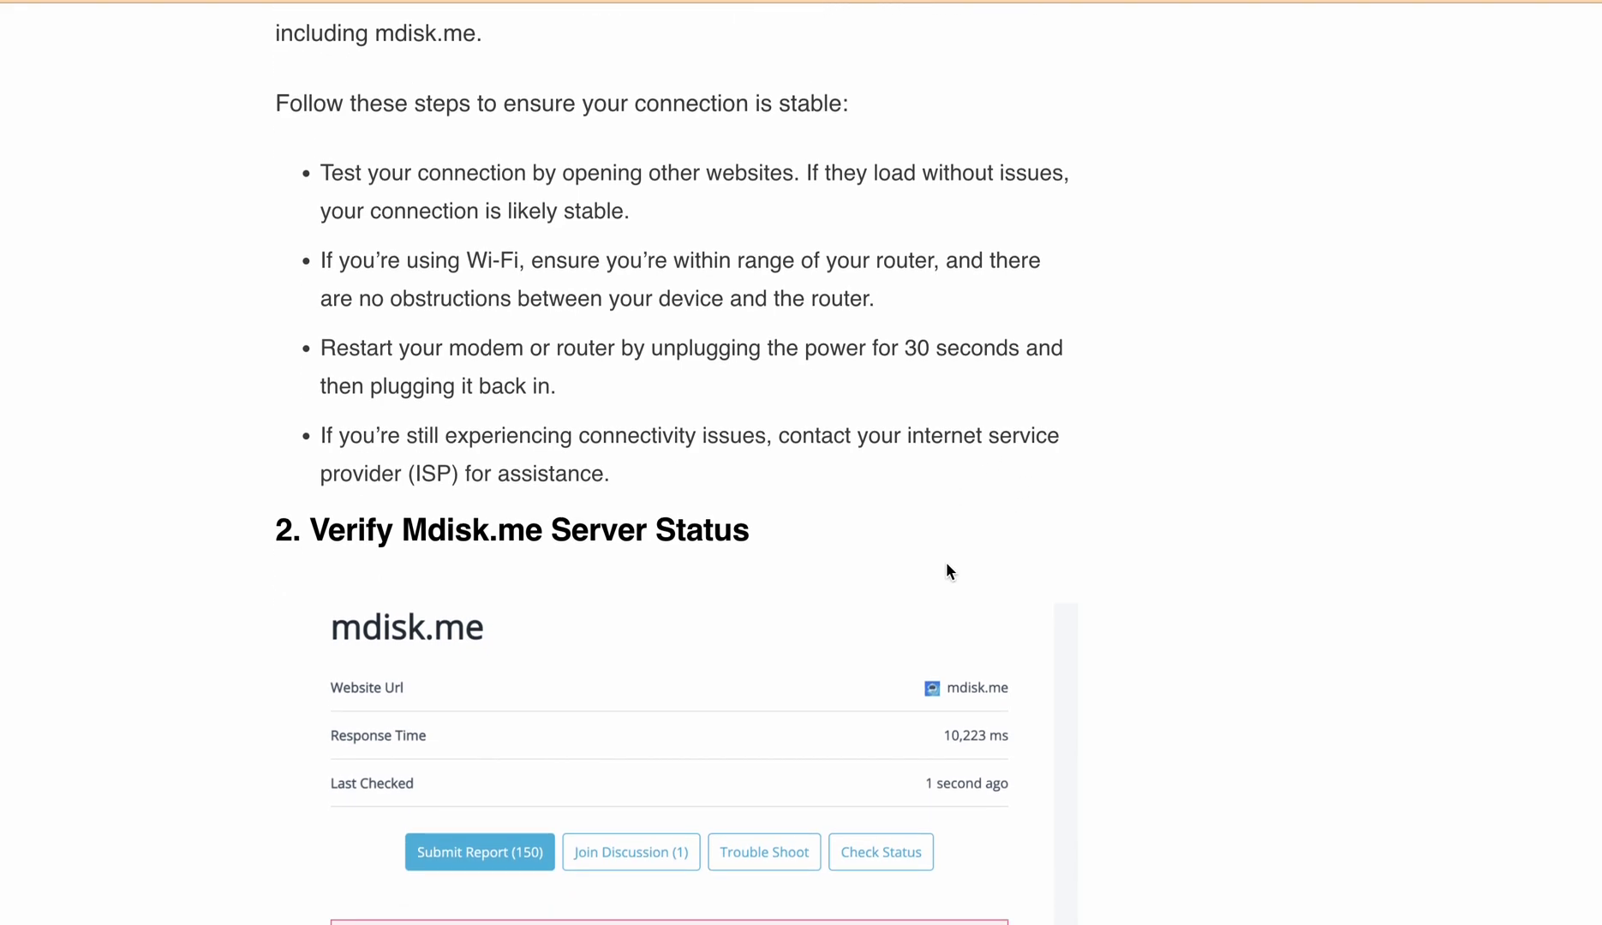
scroll(946, 572, "down", 1)
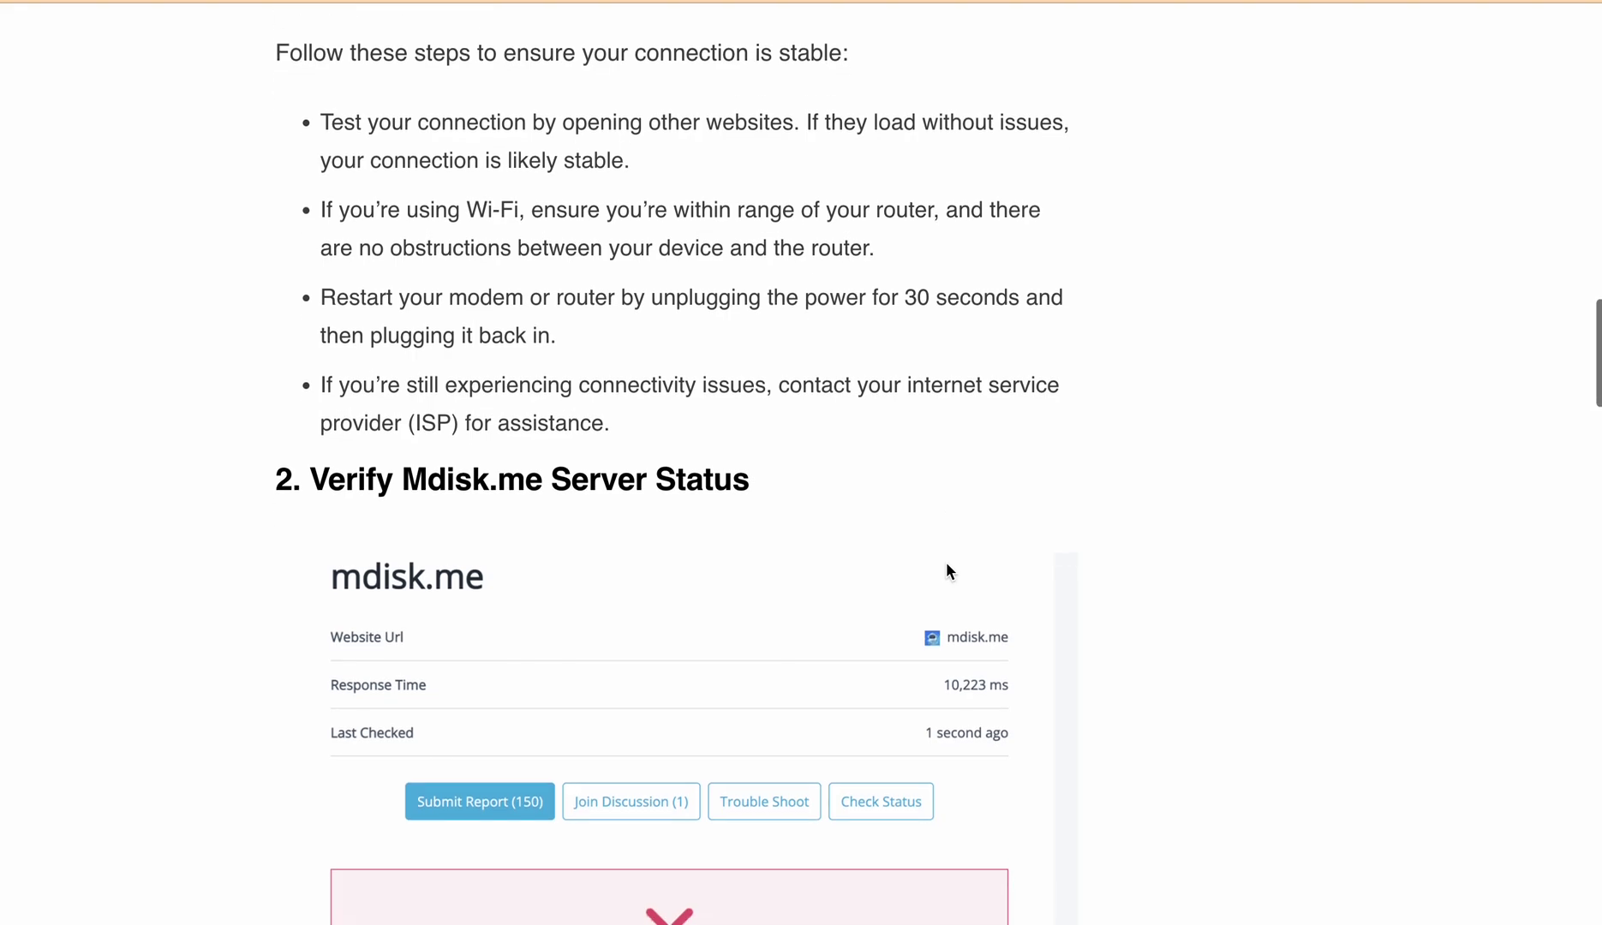
scroll(946, 572, "down", 1)
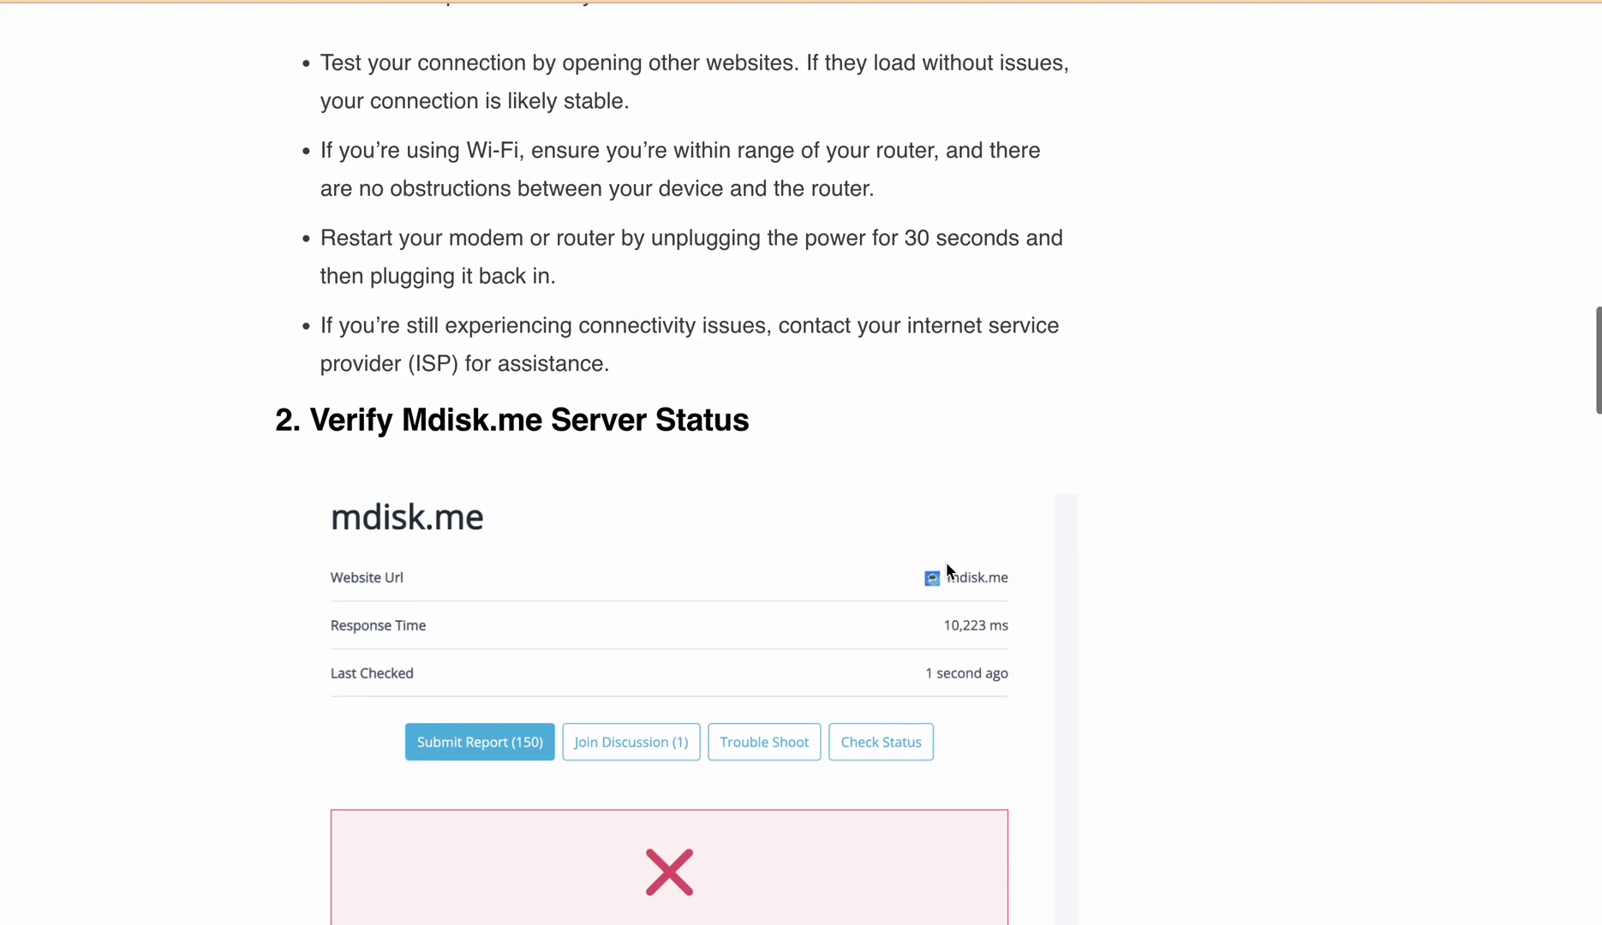
scroll(817, 564, "down", 1)
scroll(817, 564, "down", 5)
scroll(776, 582, "down", 3)
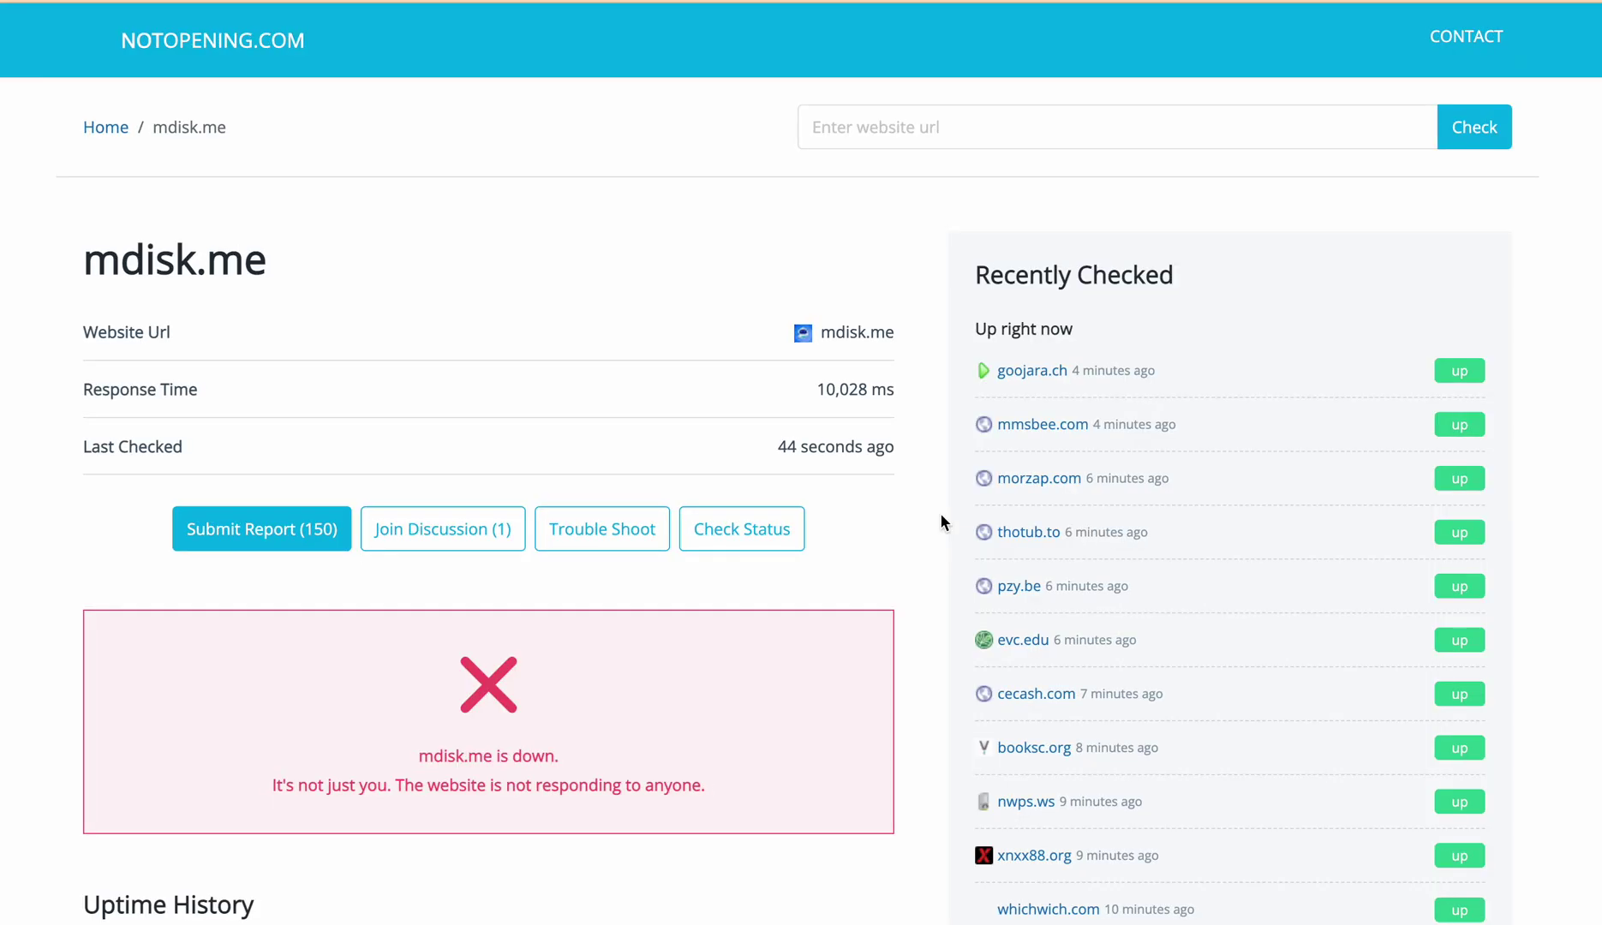
scroll(943, 522, "down", 3)
scroll(942, 522, "up", 3)
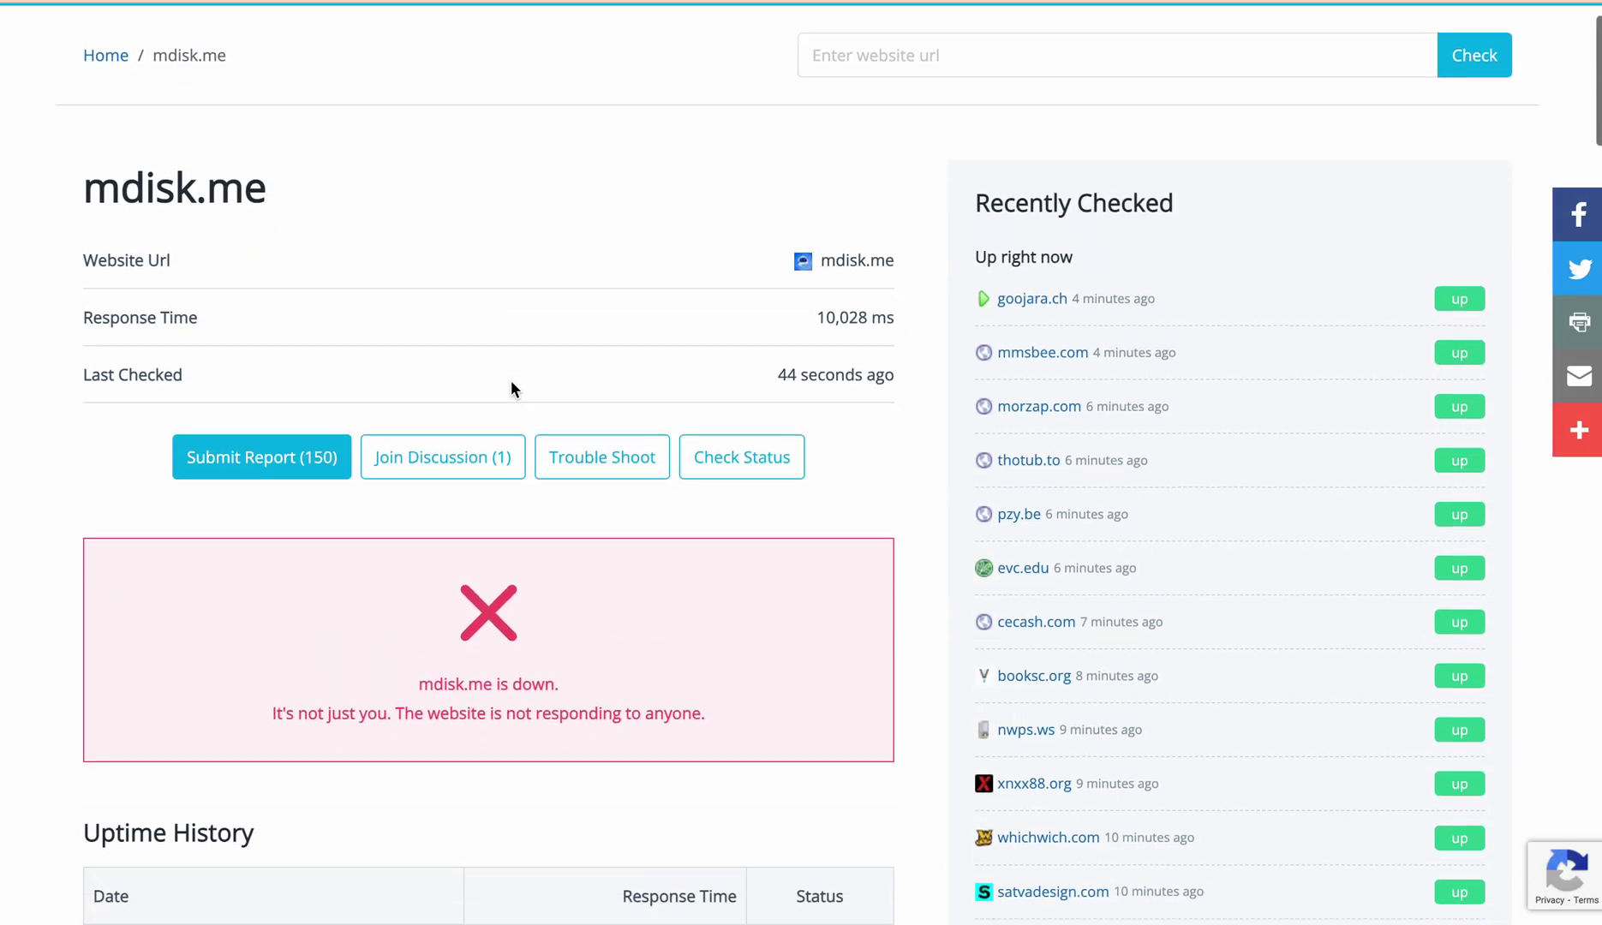
scroll(511, 387, "down", 3)
scroll(859, 400, "down", 3)
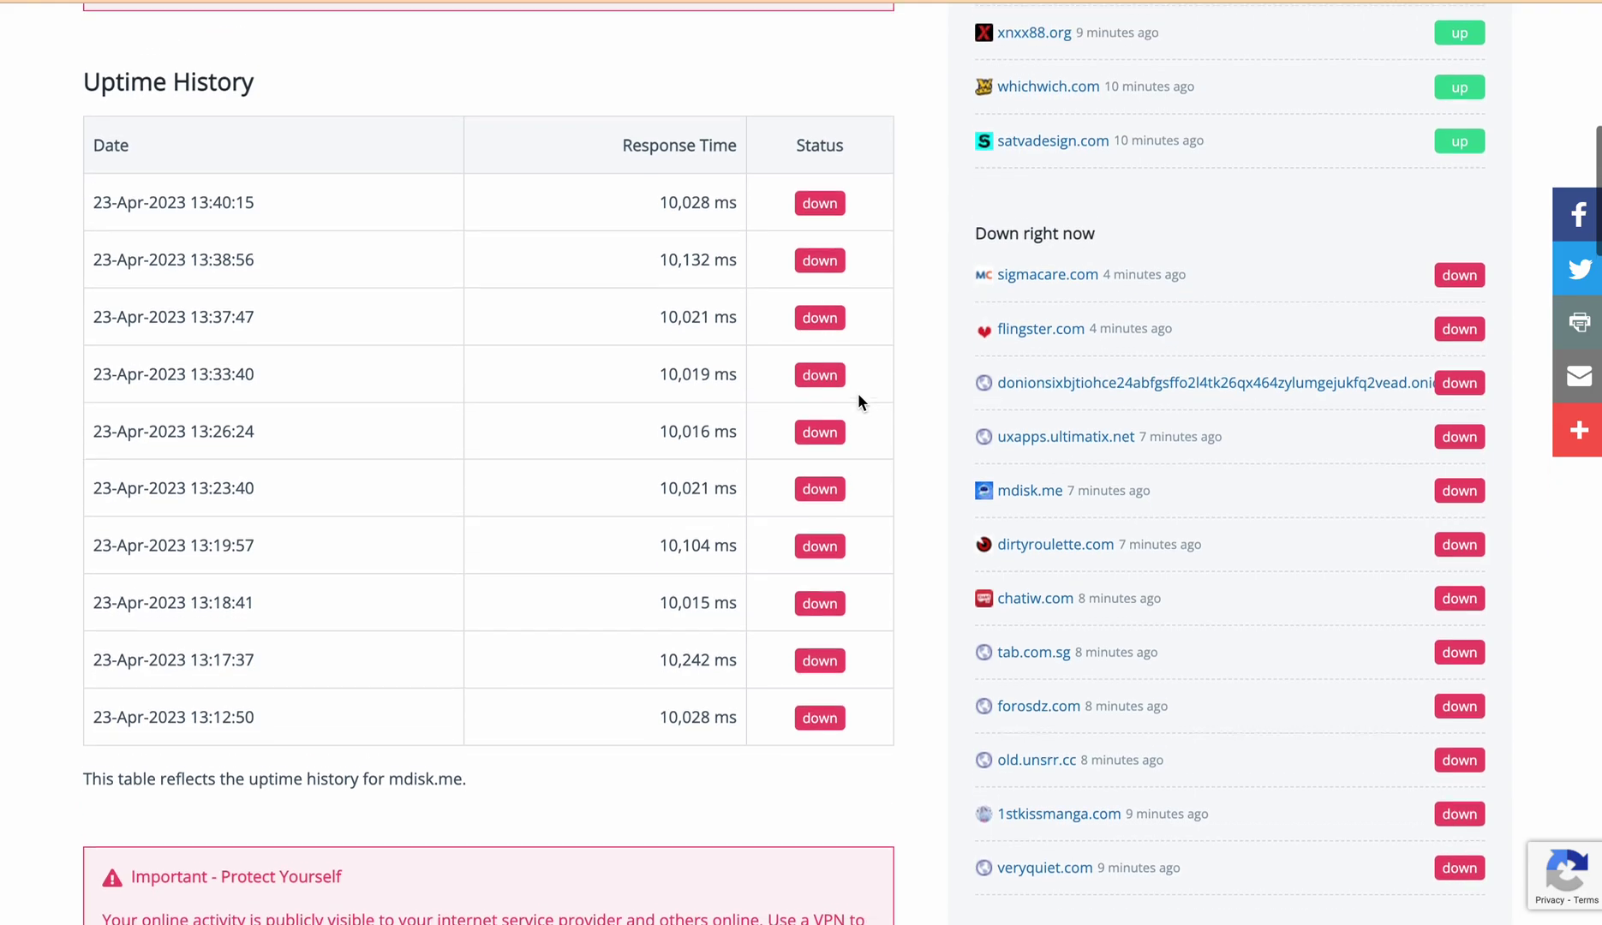
scroll(858, 395, "up", 3)
Step: Highlight the notopening.com verdict line 'mdisk.me is down.'
left_click_drag(411, 375, 622, 366)
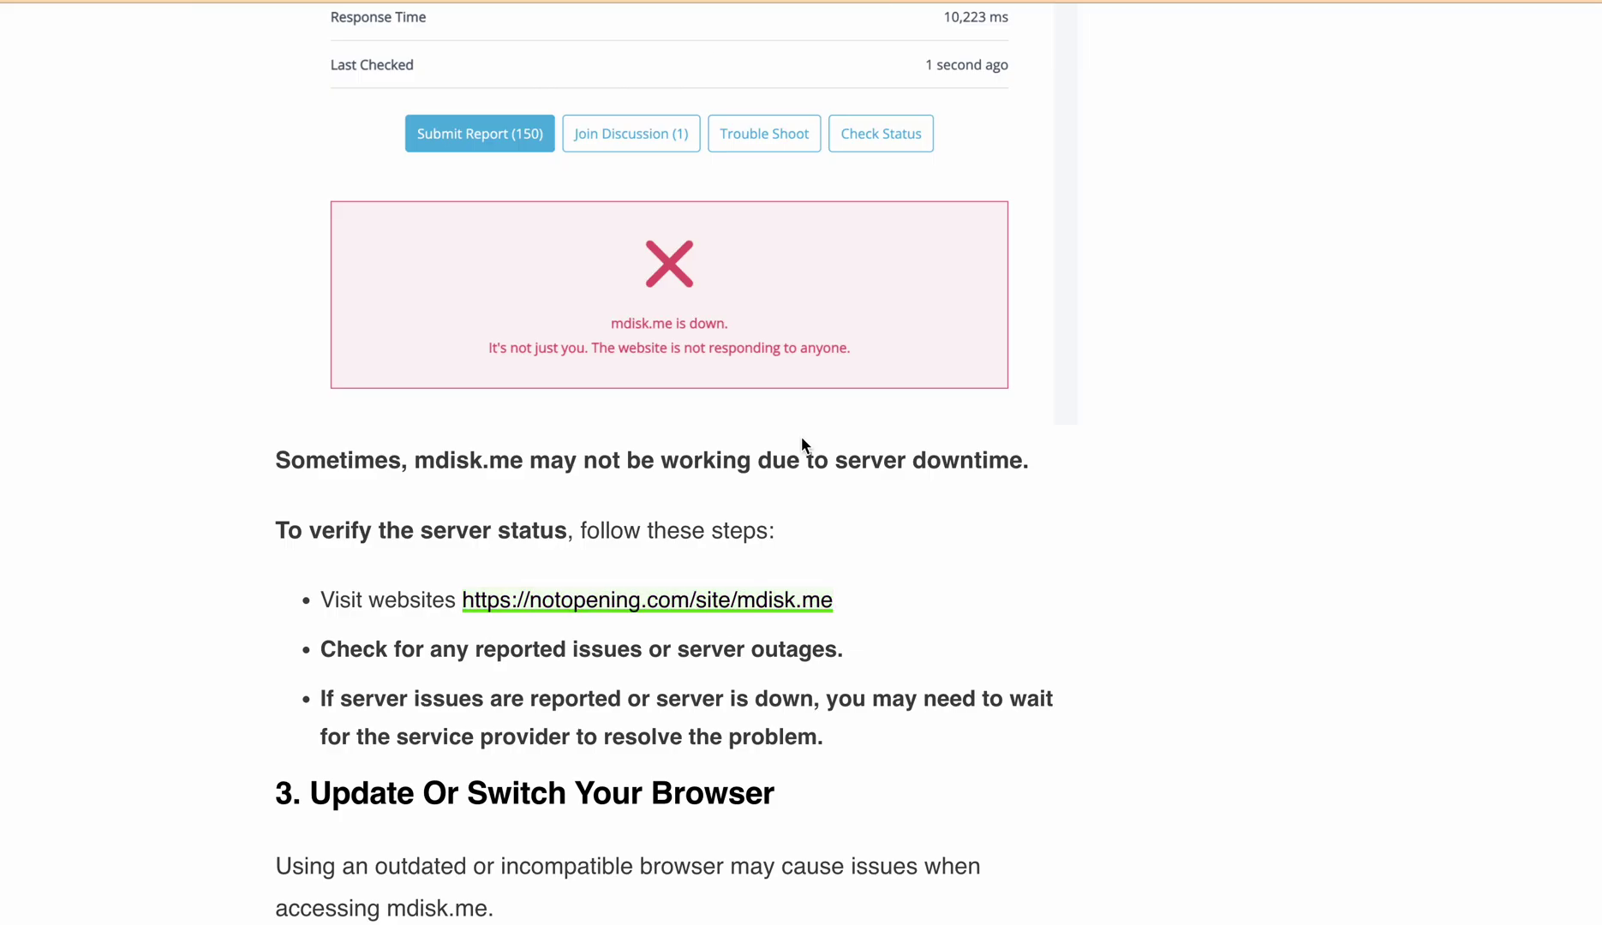
scroll(802, 444, "down", 4)
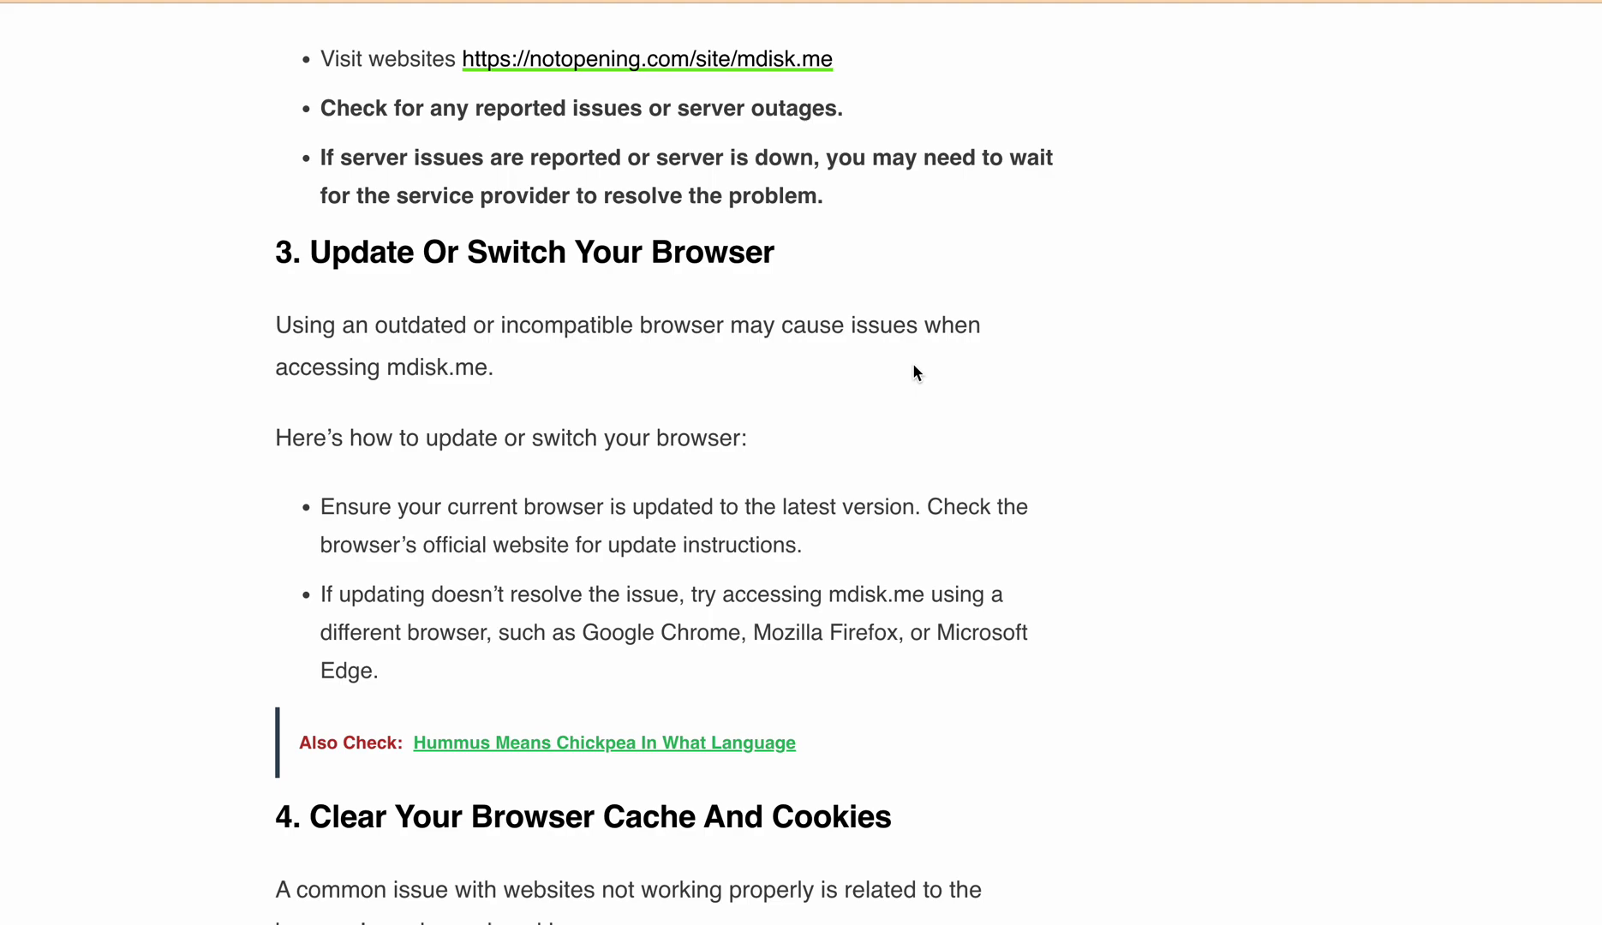
scroll(913, 365, "down", 2)
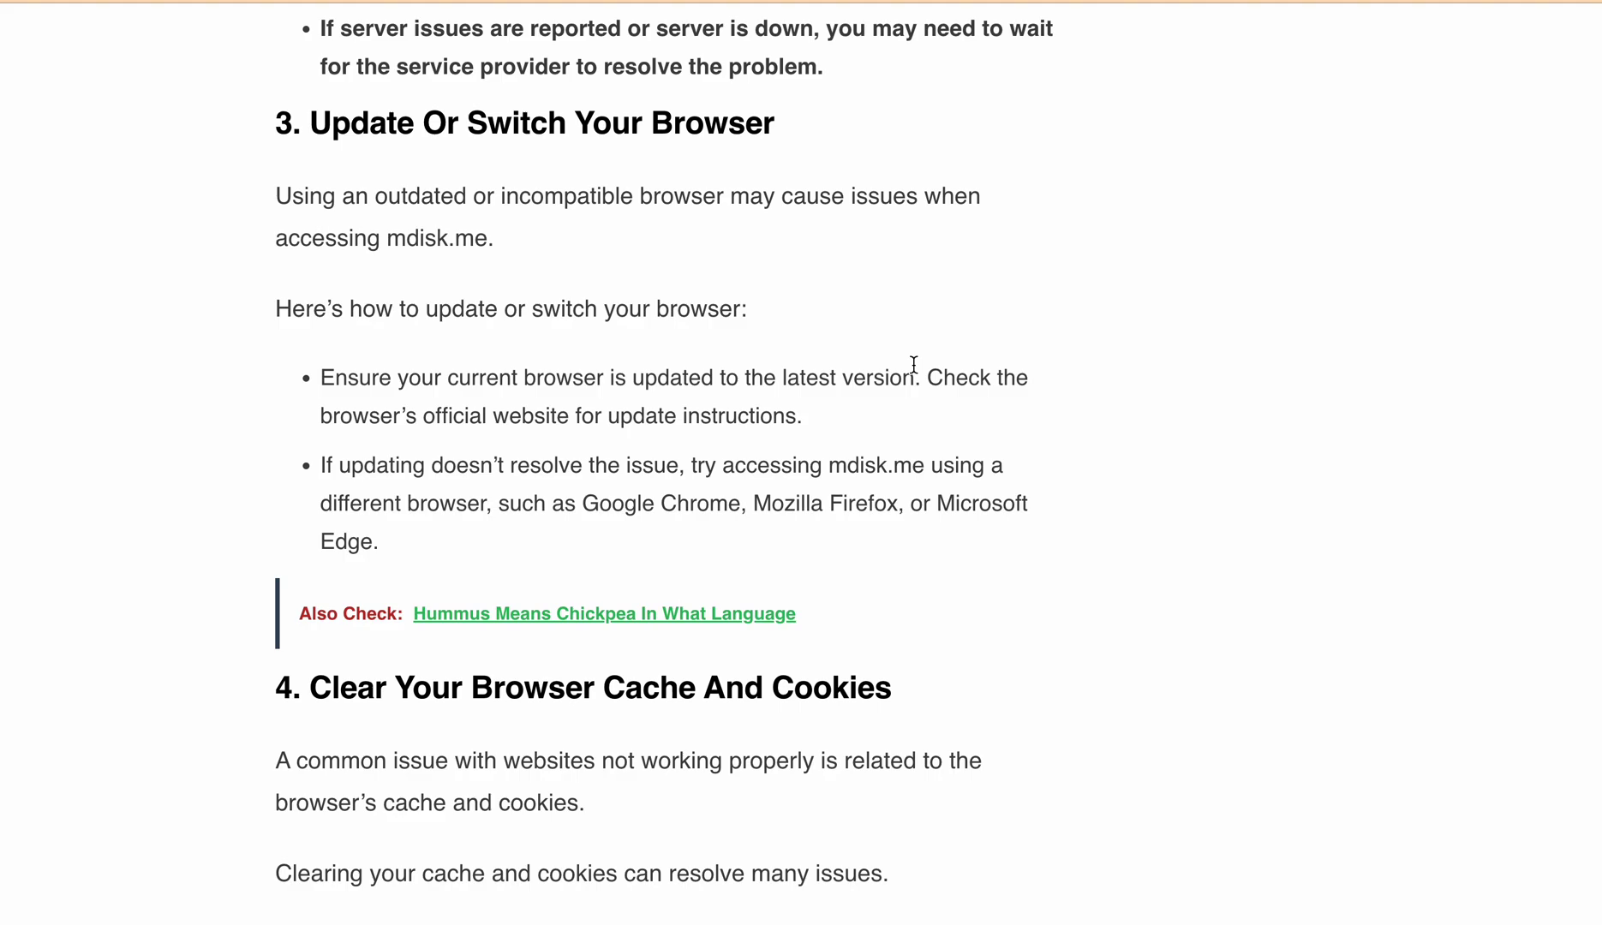
scroll(913, 364, "down", 2)
scroll(913, 362, "down", 3)
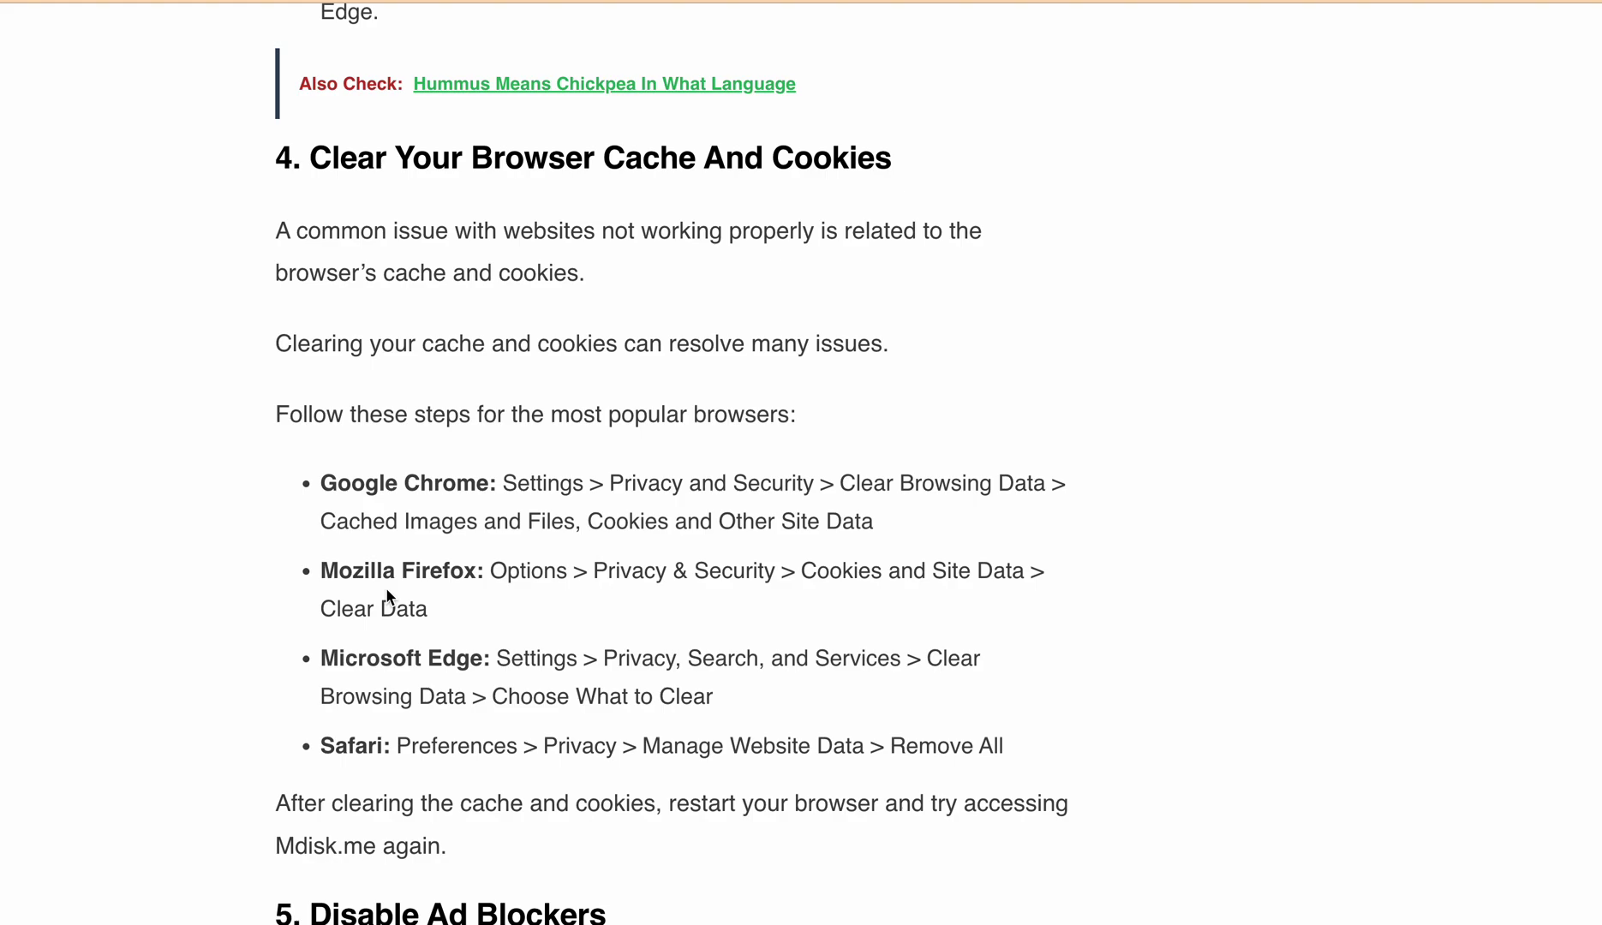
scroll(388, 596, "down", 1)
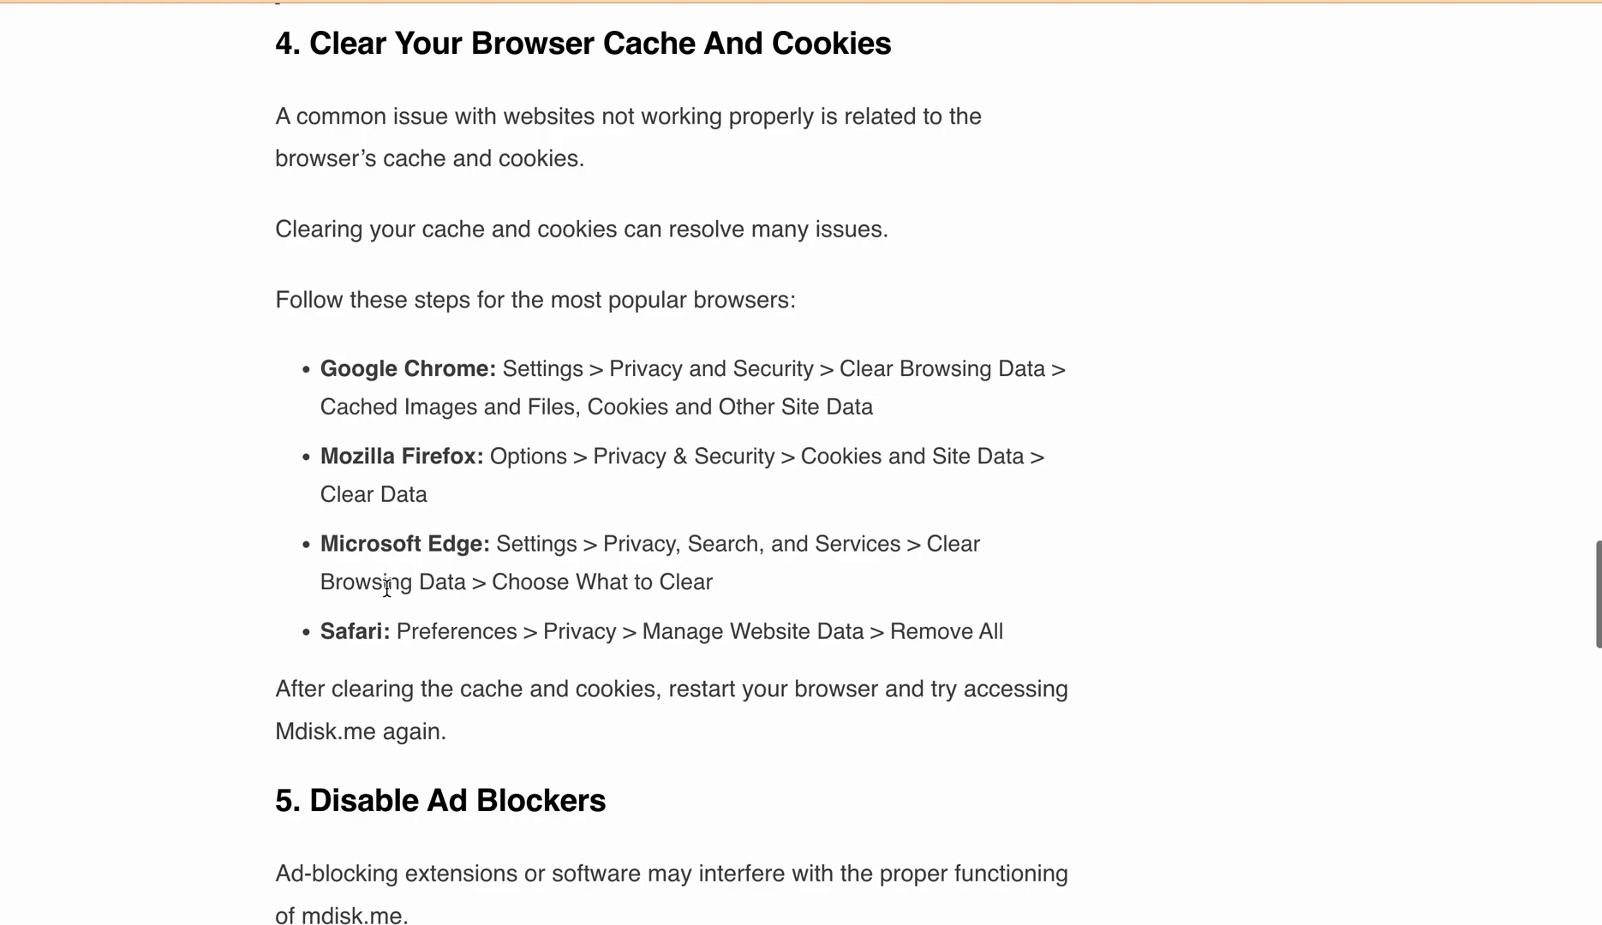
scroll(385, 588, "down", 2)
scroll(388, 597, "down", 1)
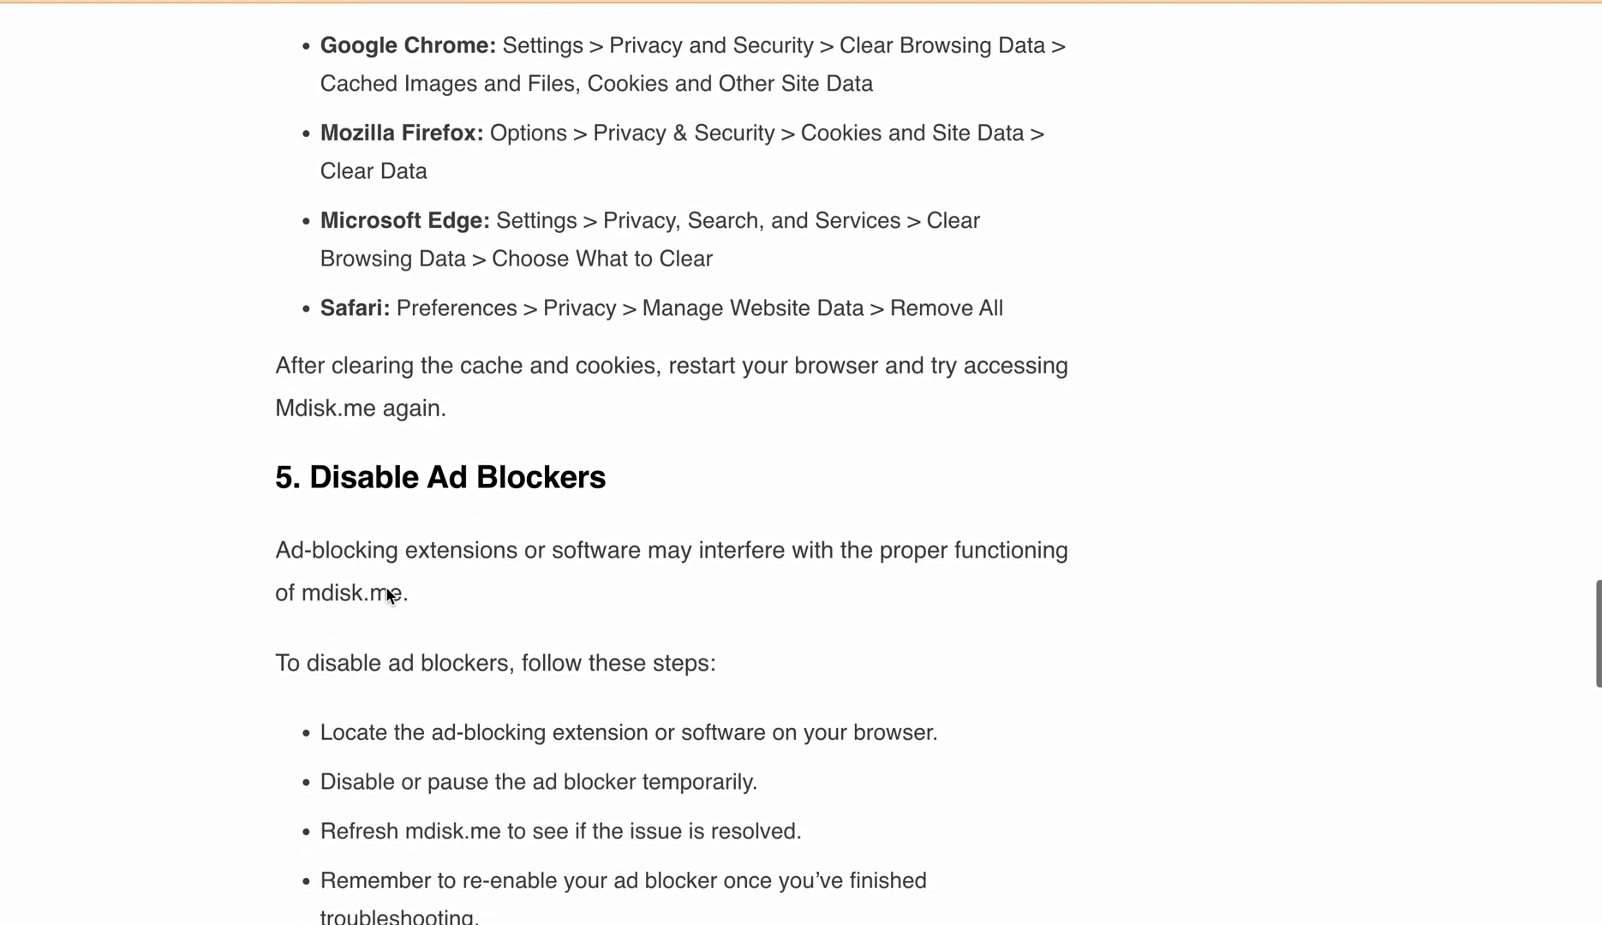
scroll(388, 596, "down", 1)
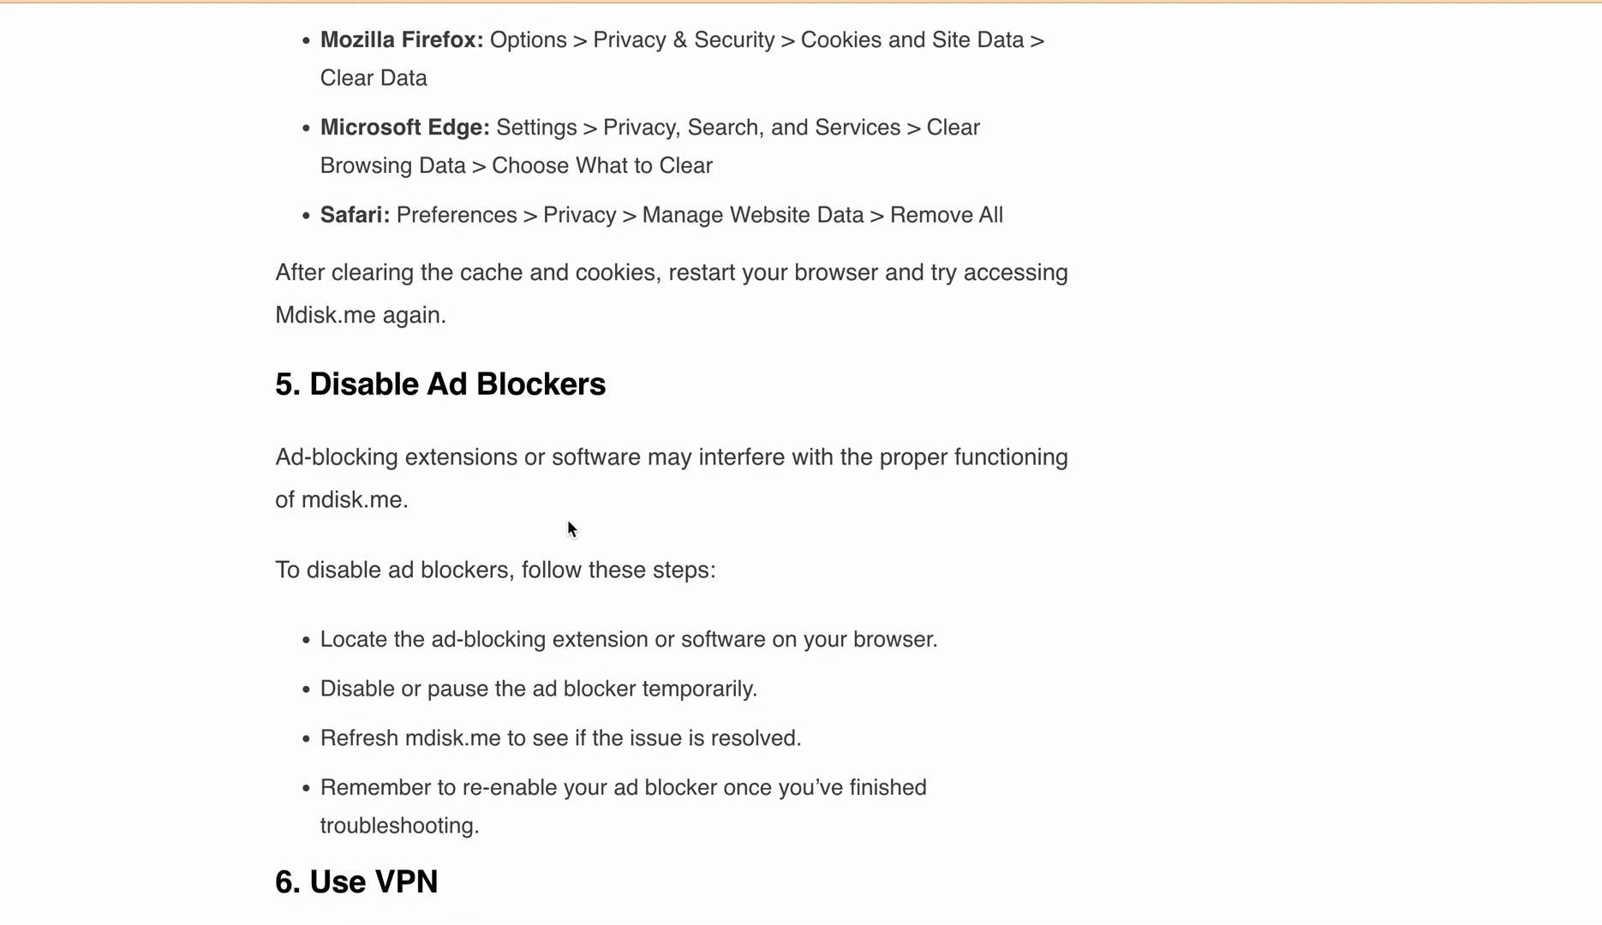
scroll(567, 519, "down", 5)
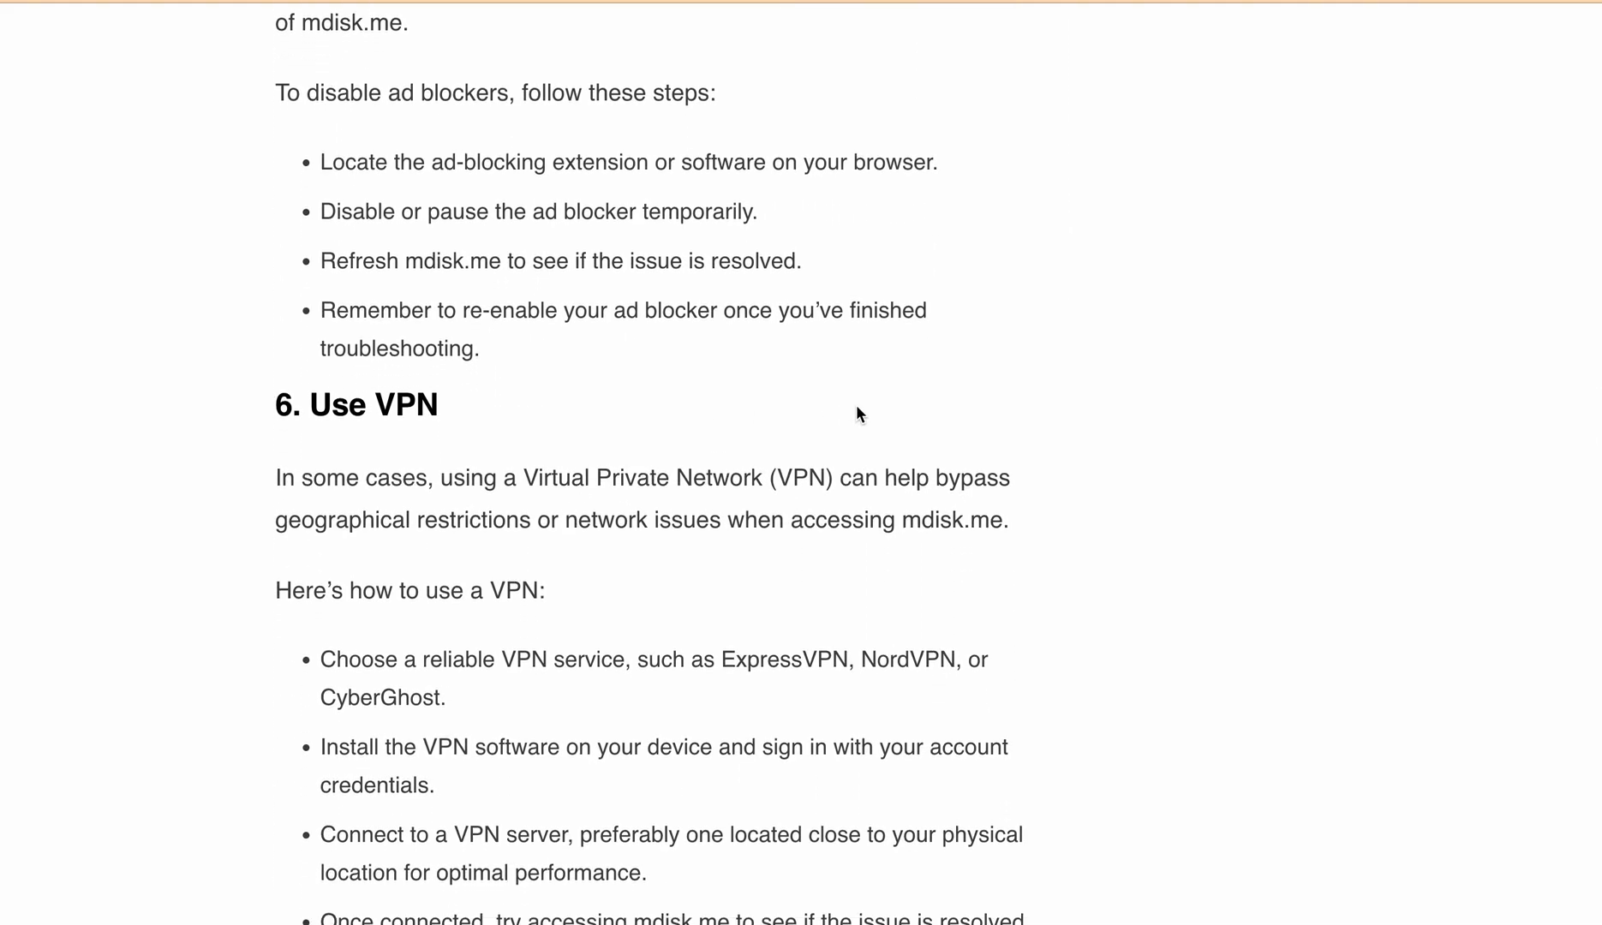
scroll(856, 413, "down", 1)
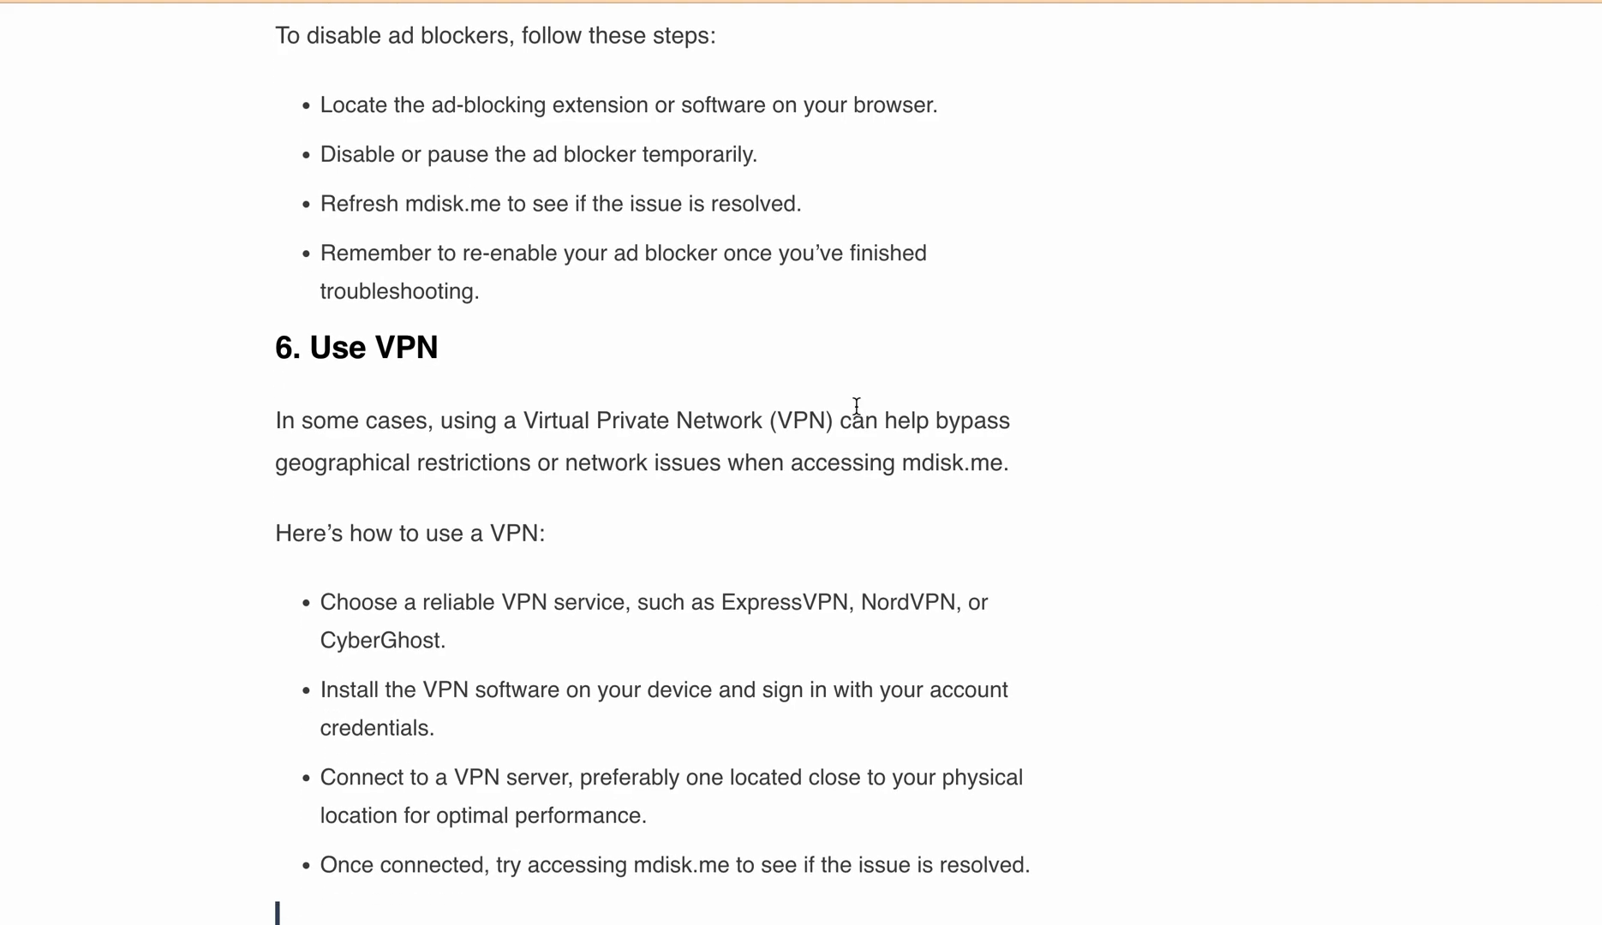
scroll(830, 343, "up", 10)
scroll(830, 344, "up", 3)
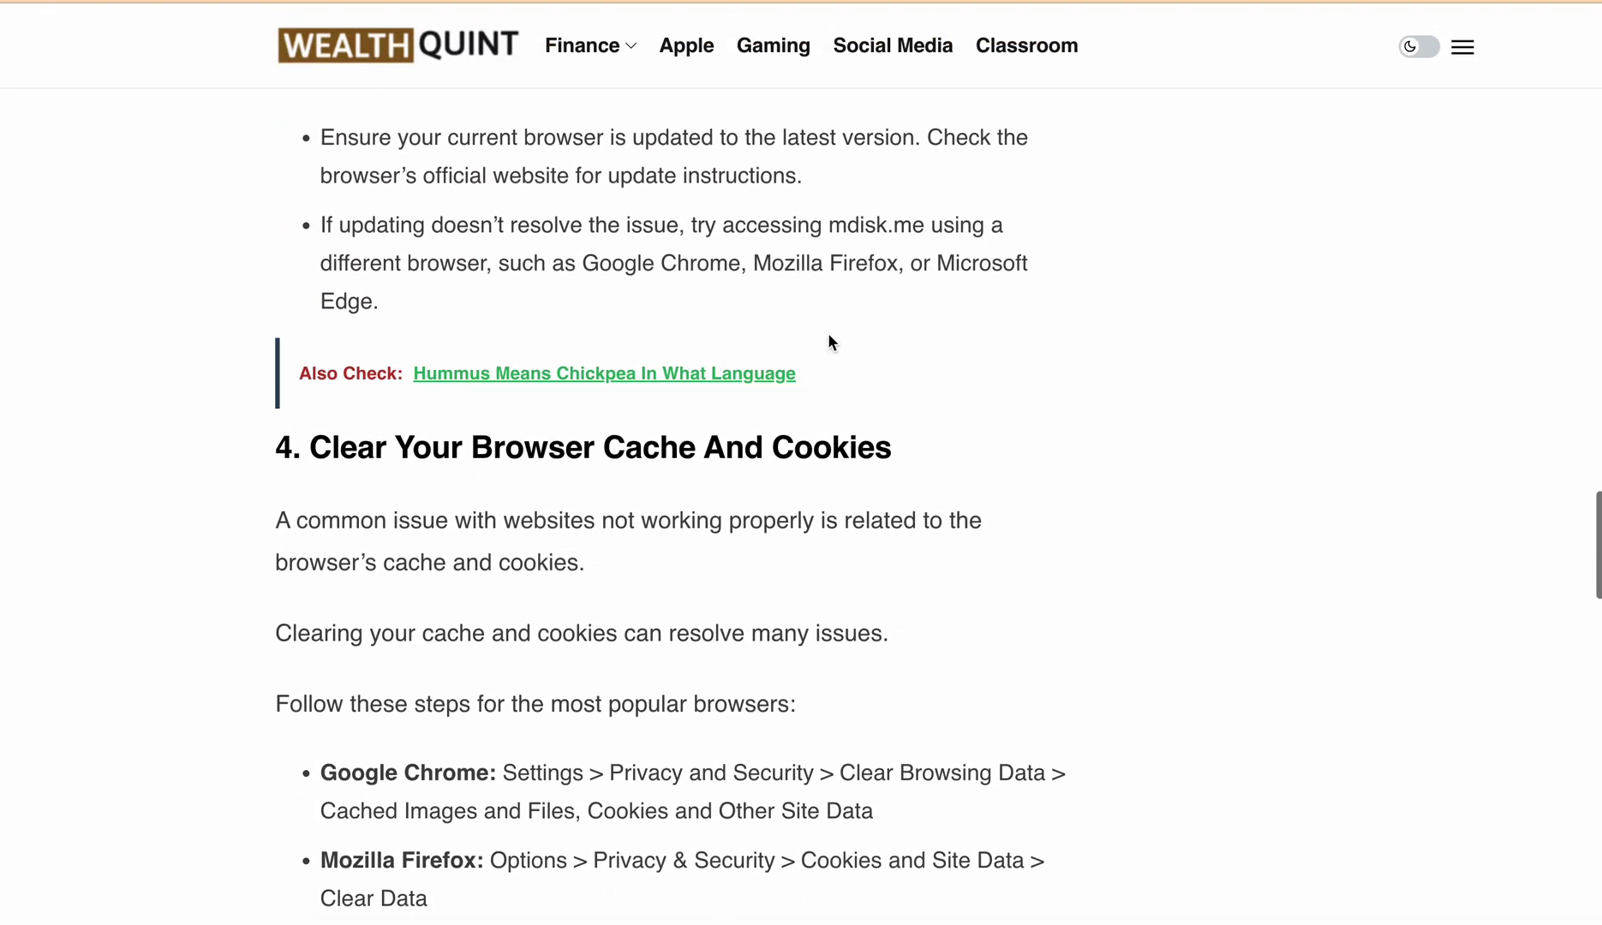
scroll(830, 344, "up", 10)
scroll(827, 342, "up", 1)
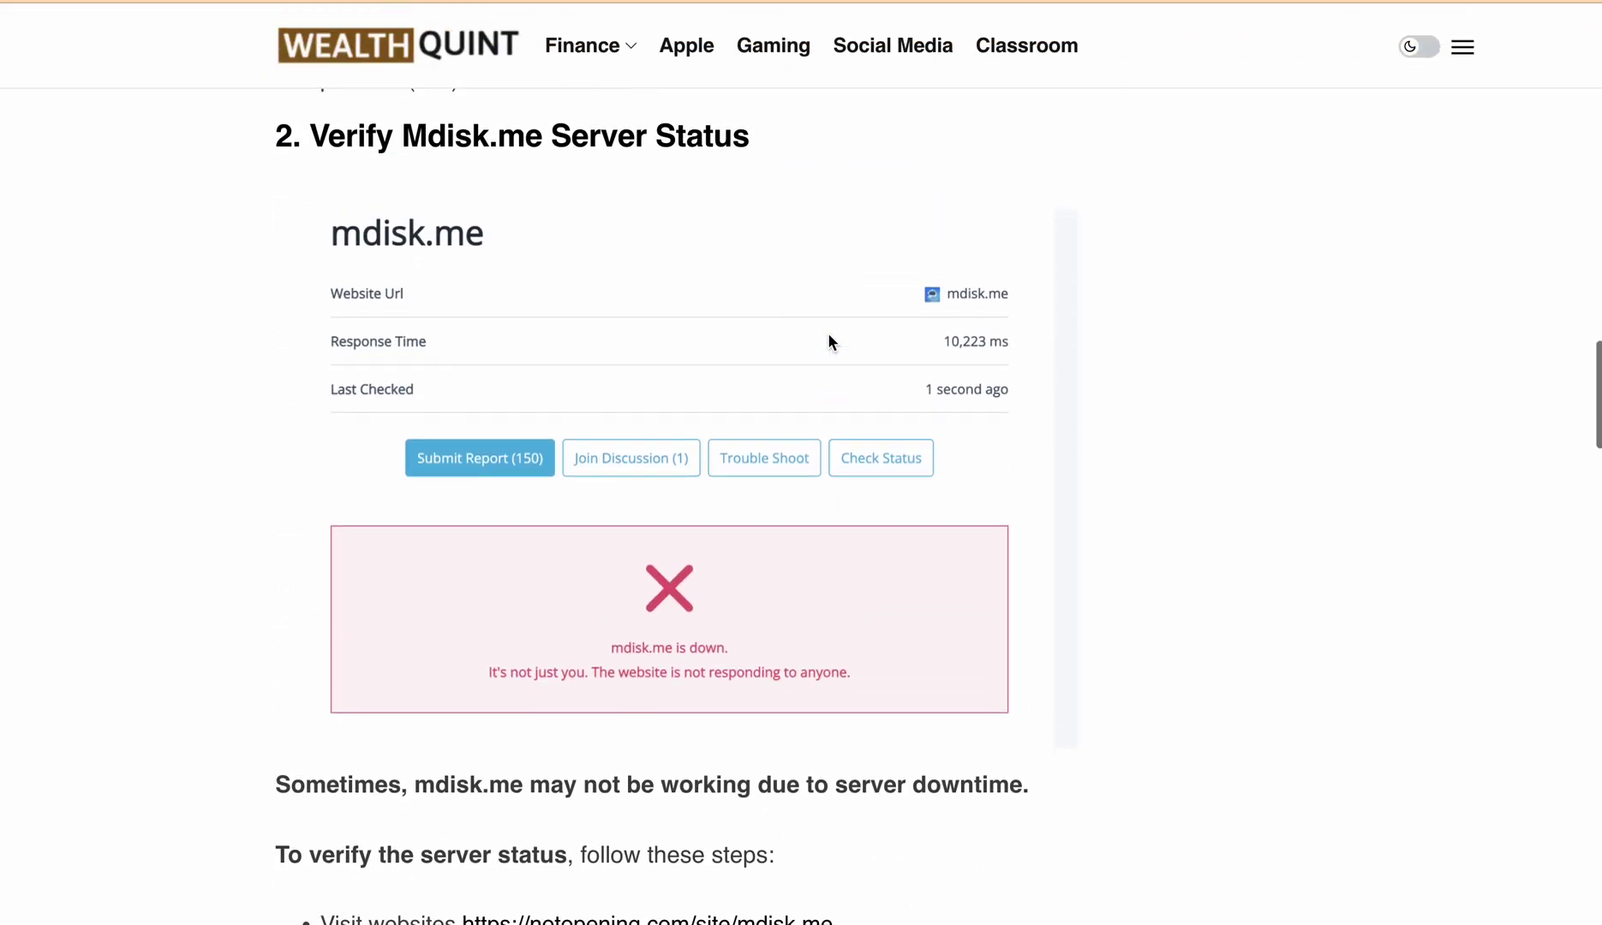
scroll(828, 343, "down", 10)
scroll(828, 333, "up", 5)
scroll(827, 332, "up", 10)
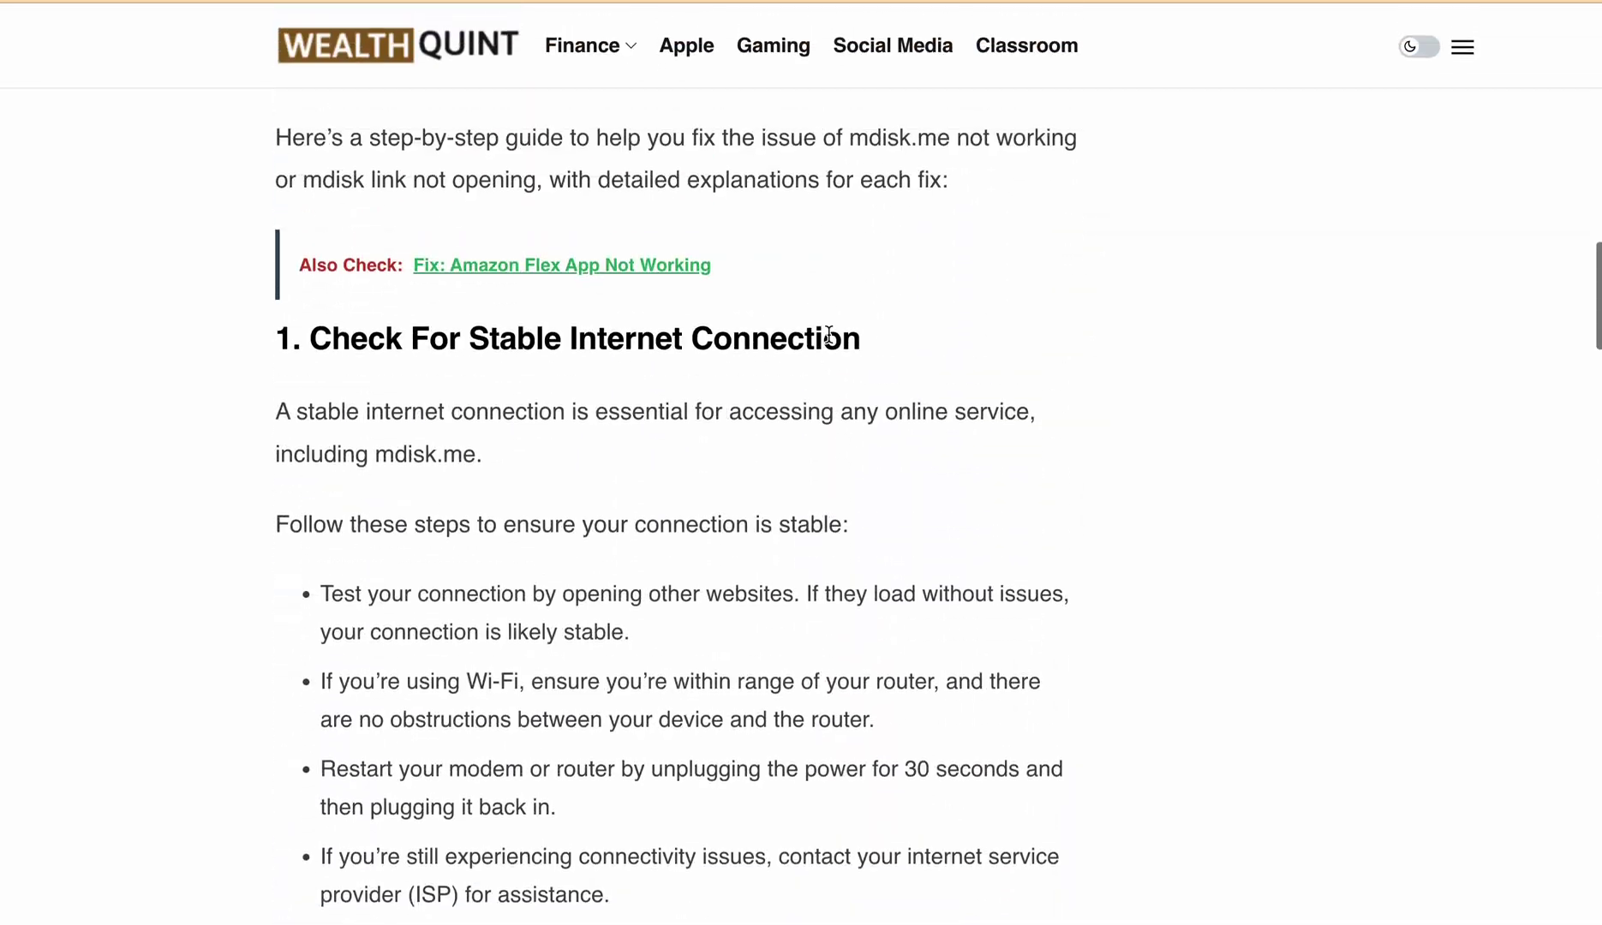
scroll(827, 333, "up", 5)
scroll(828, 333, "up", 3)
scroll(828, 332, "down", 20)
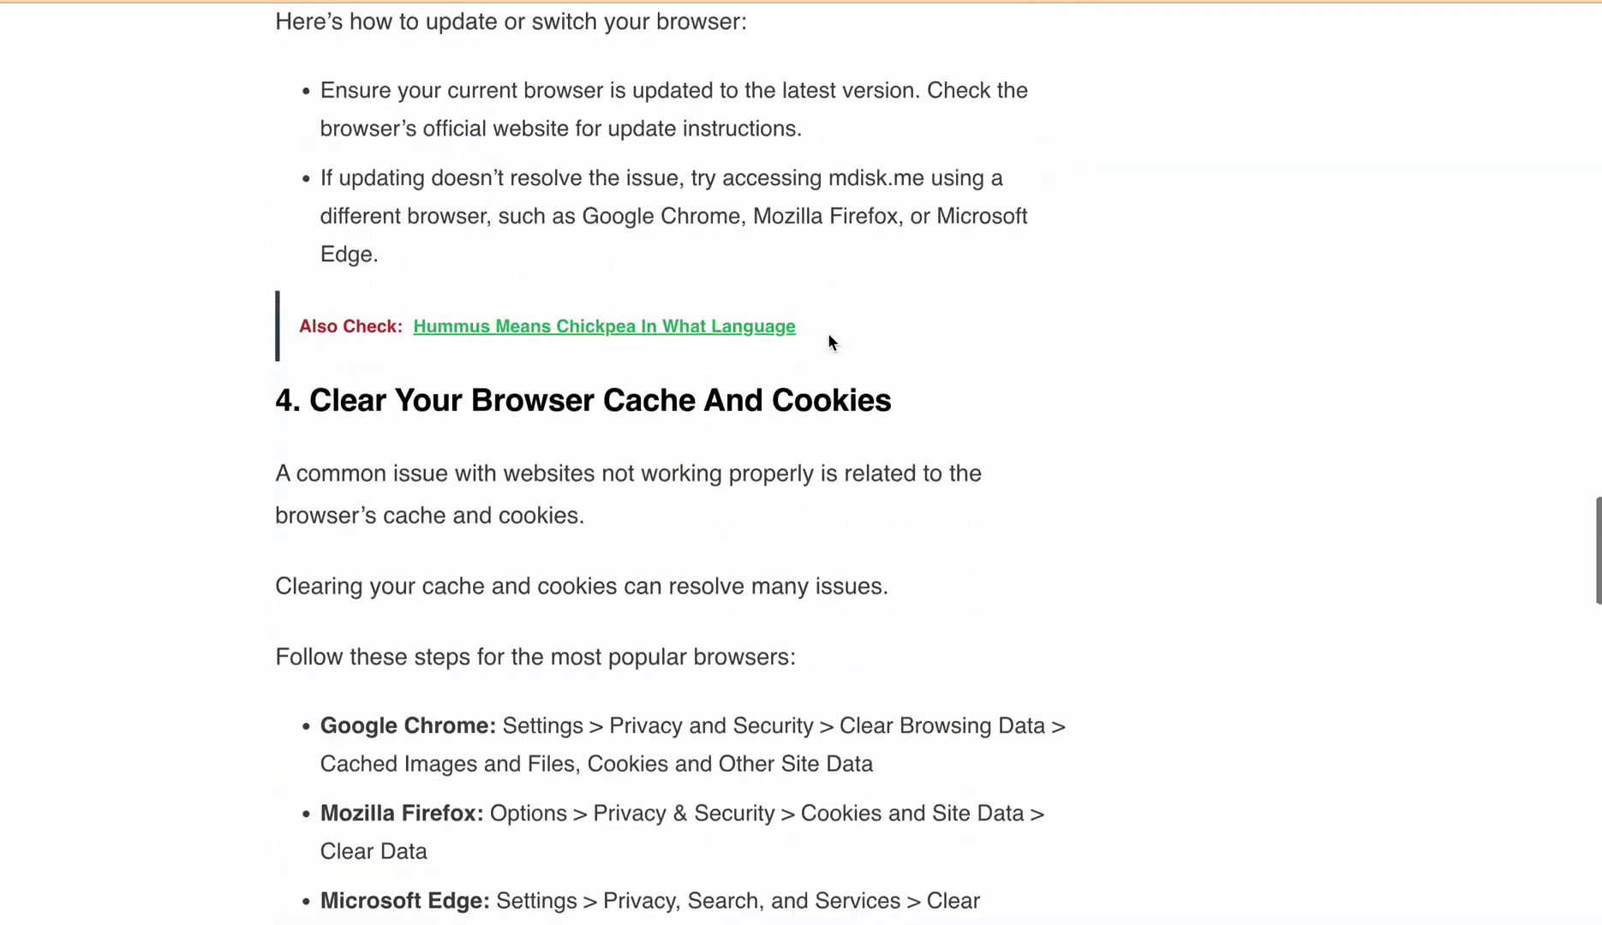
scroll(827, 332, "down", 3)
scroll(828, 333, "down", 1)
scroll(828, 332, "down", 2)
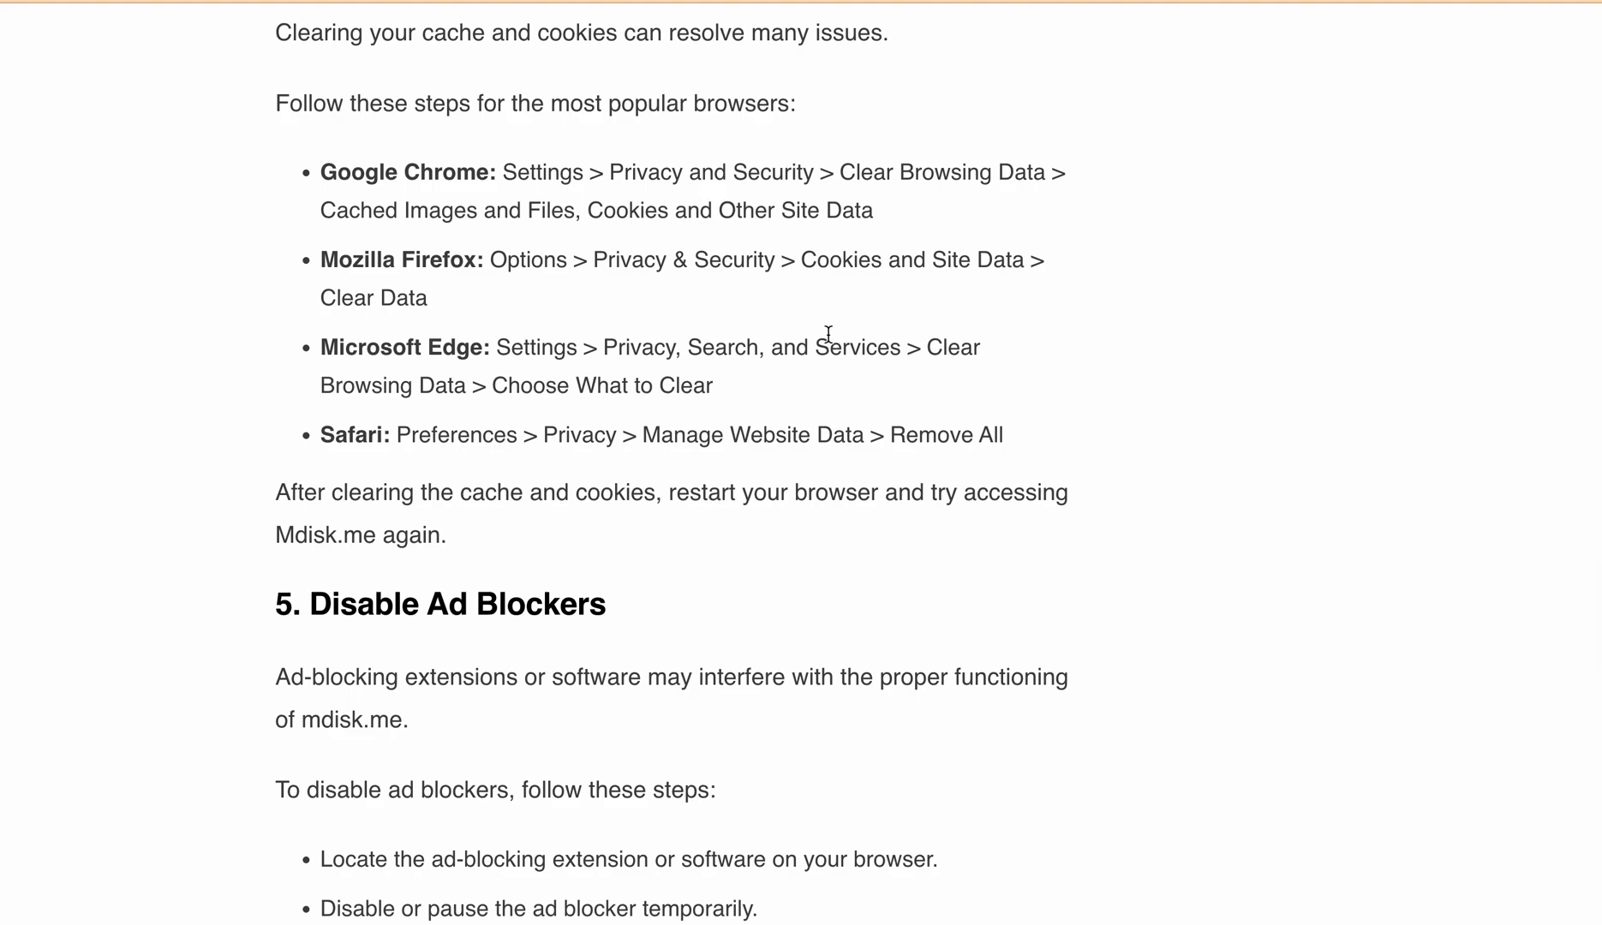
scroll(828, 333, "down", 4)
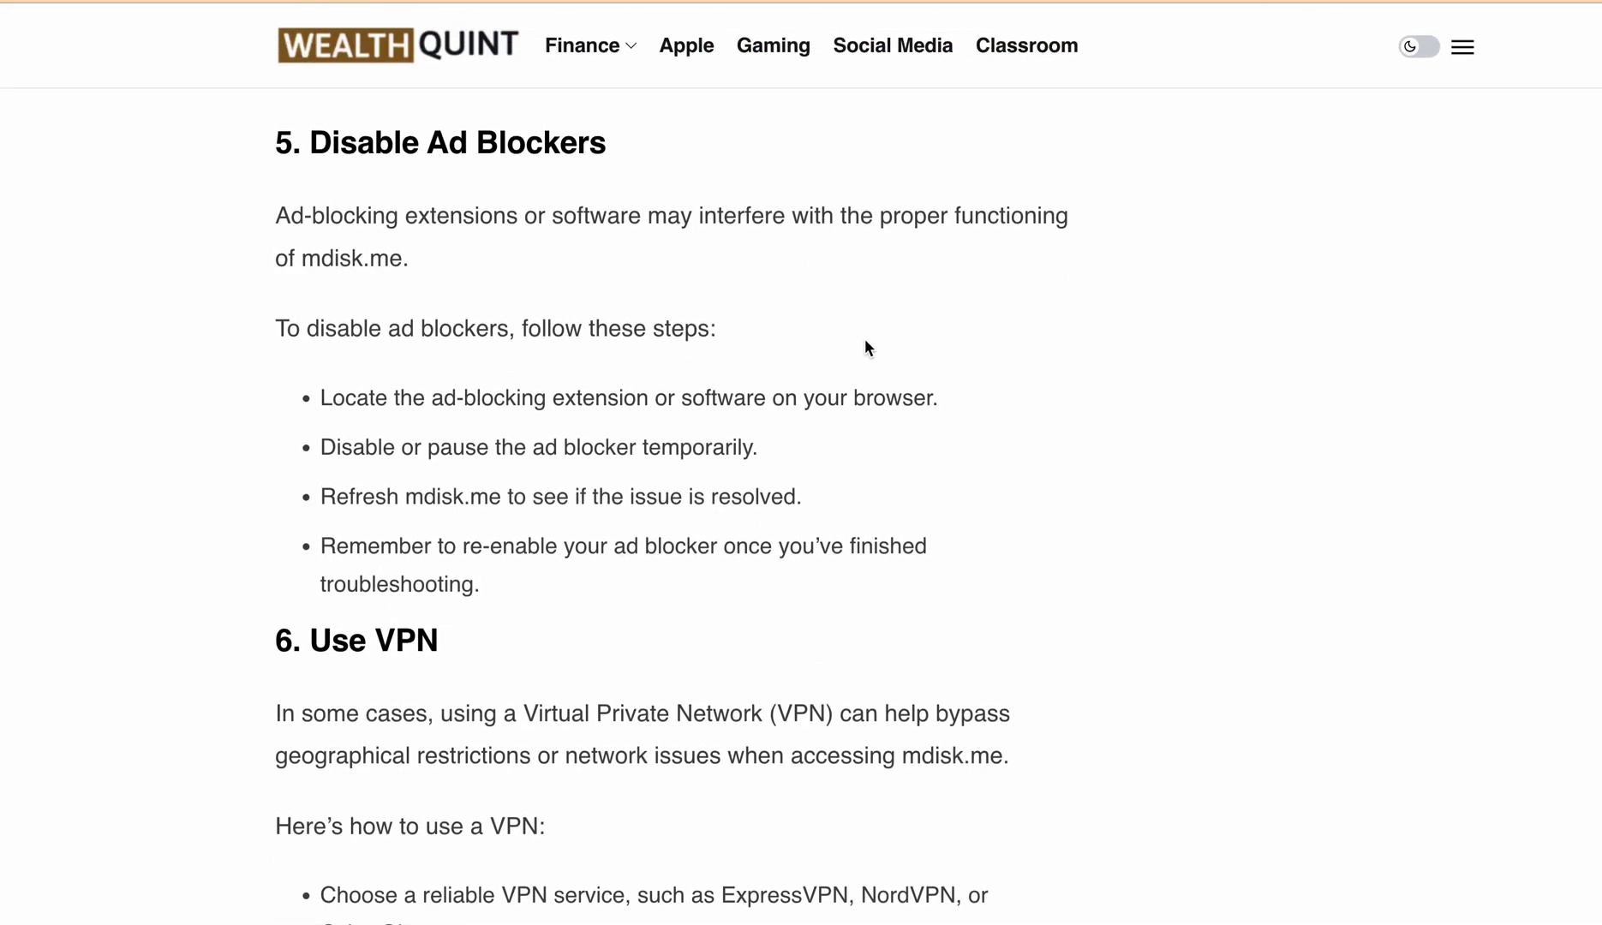
scroll(865, 347, "down", 1)
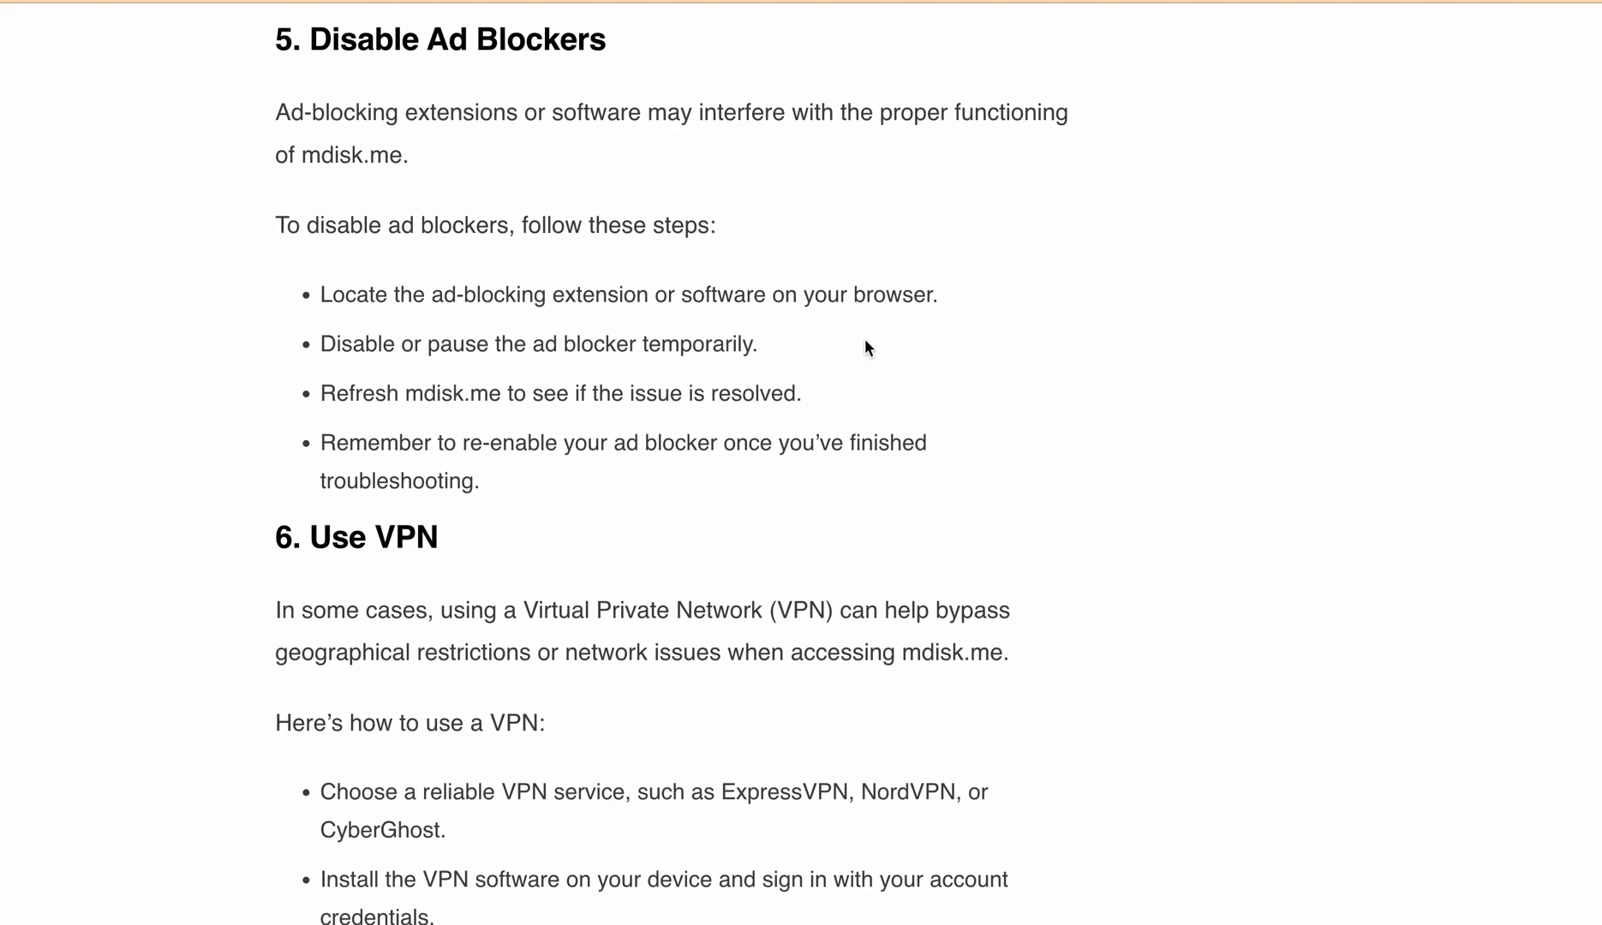
scroll(866, 346, "down", 1)
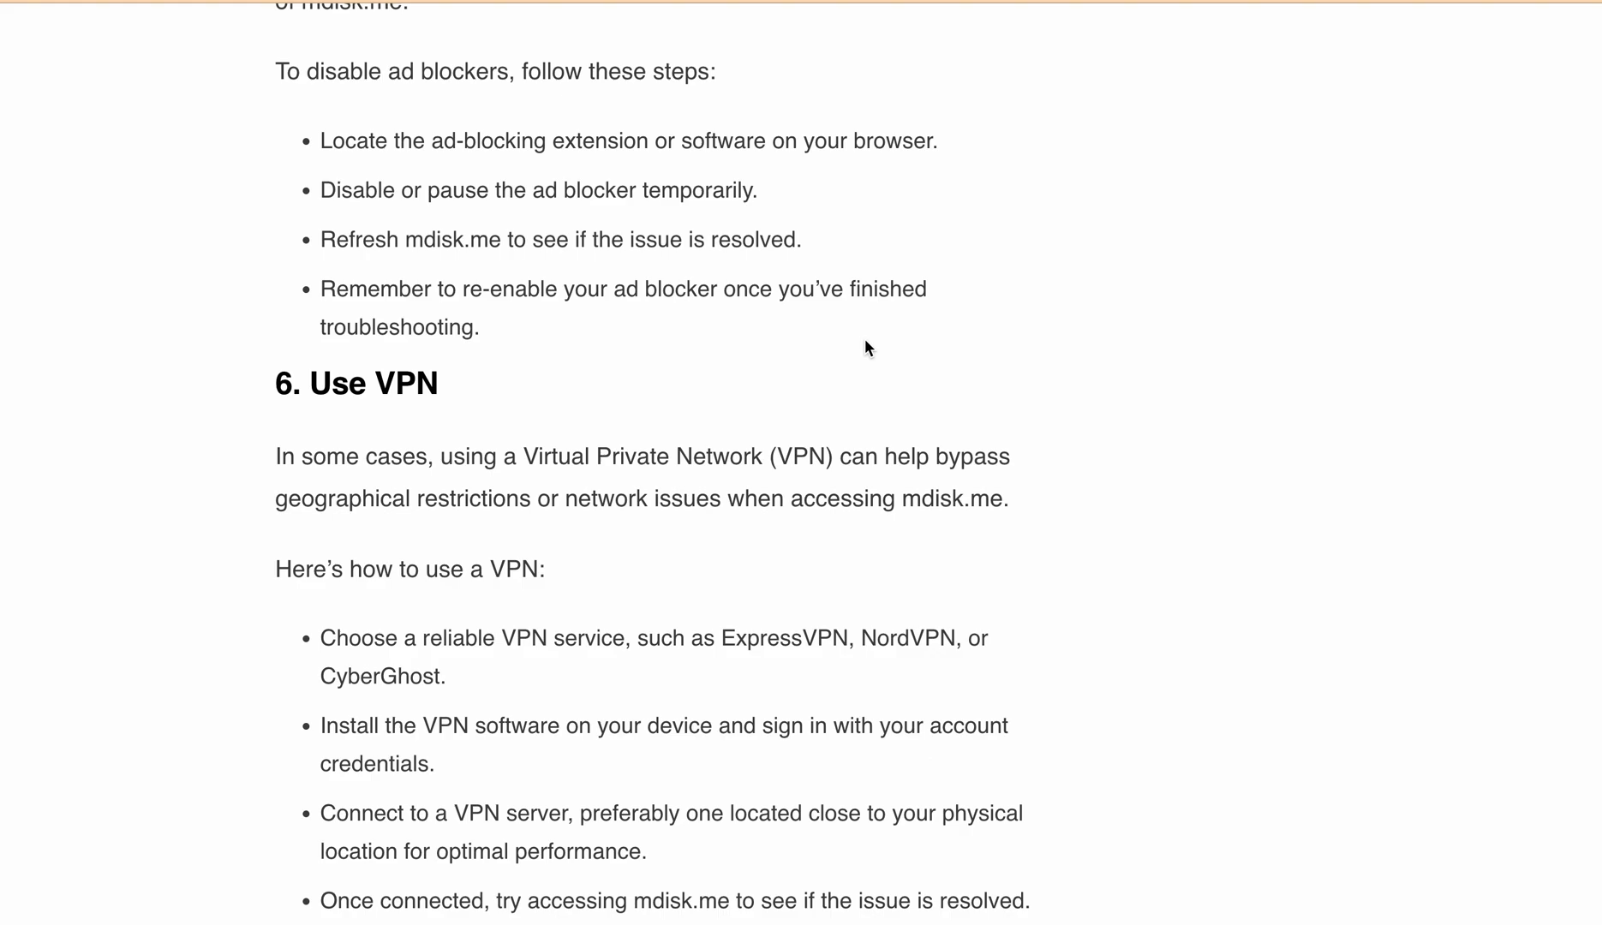
scroll(866, 346, "down", 1)
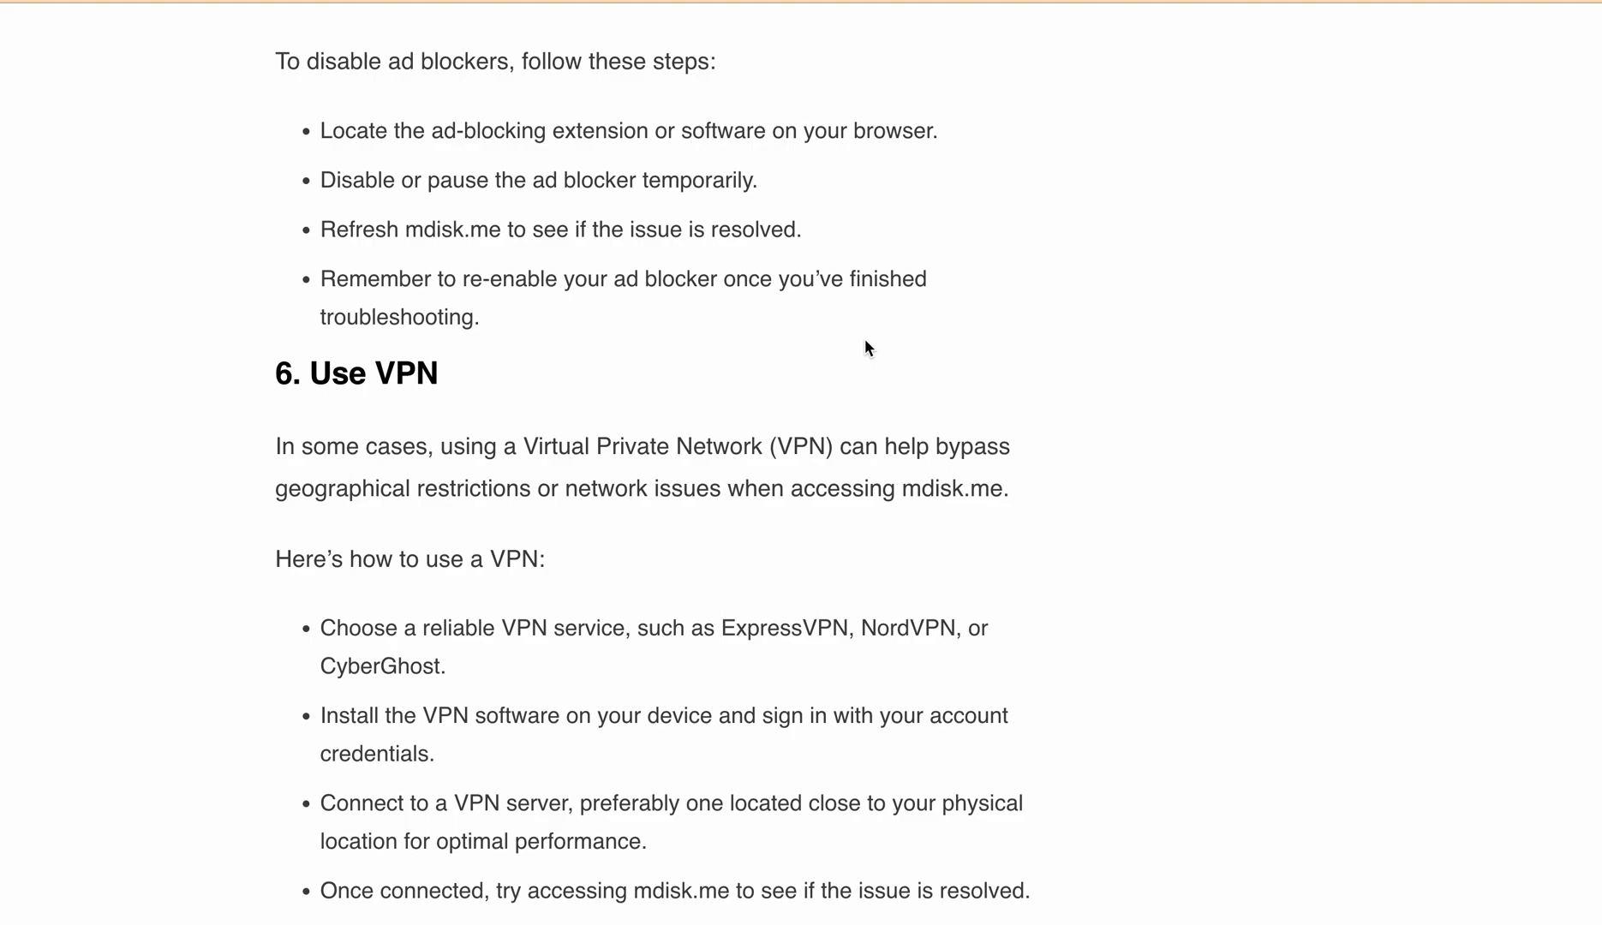
scroll(865, 346, "down", 1)
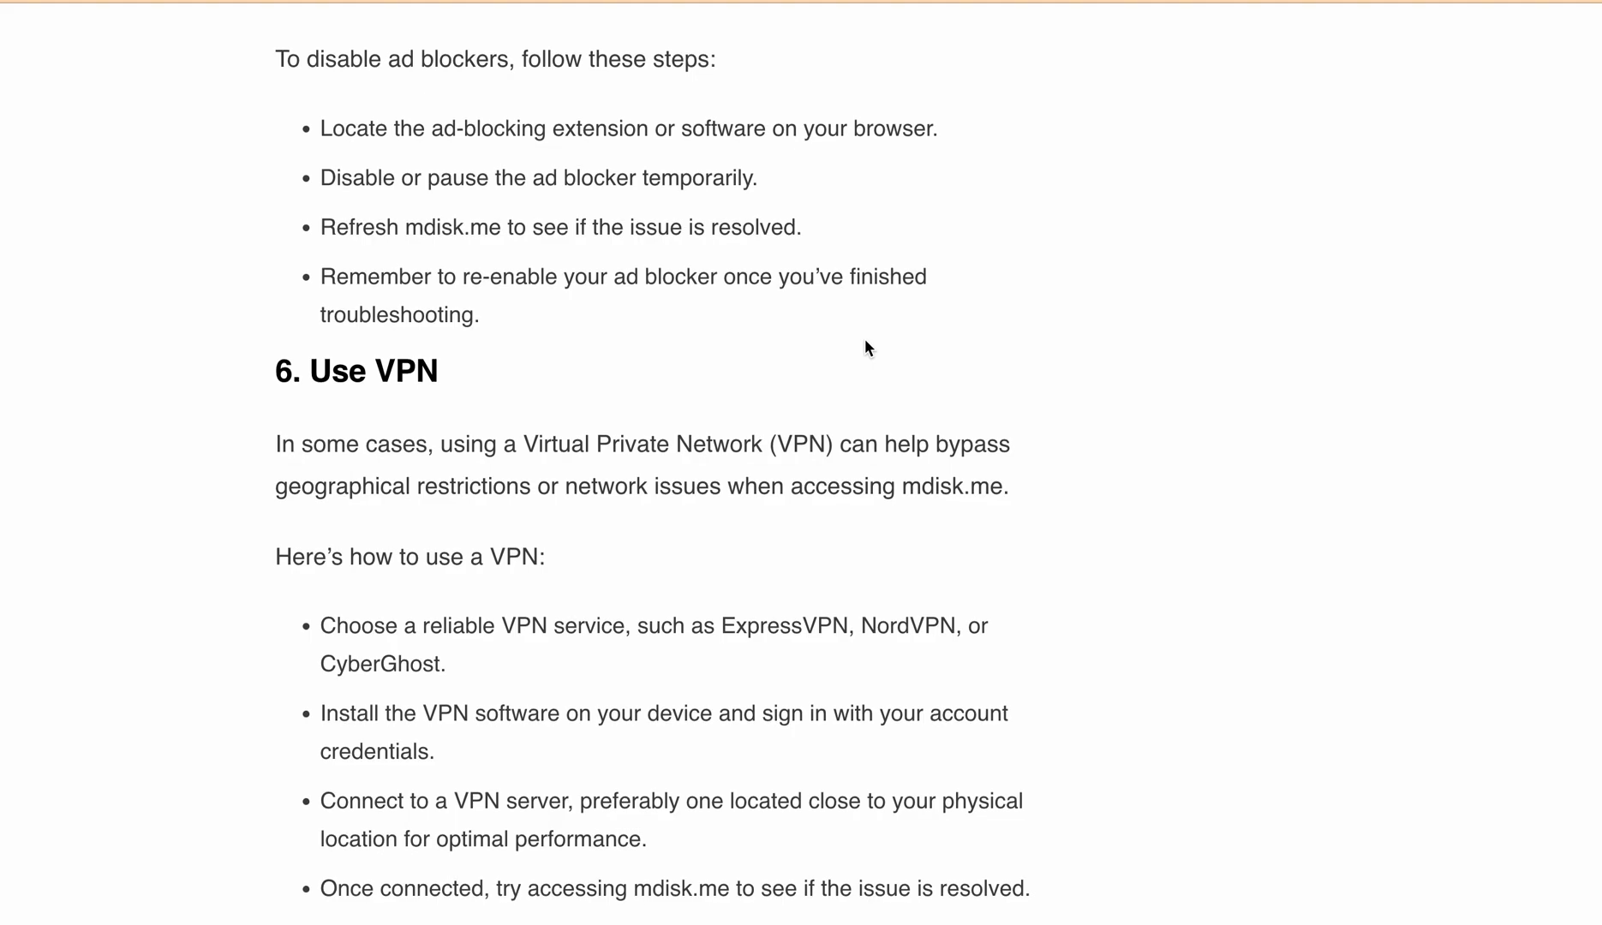